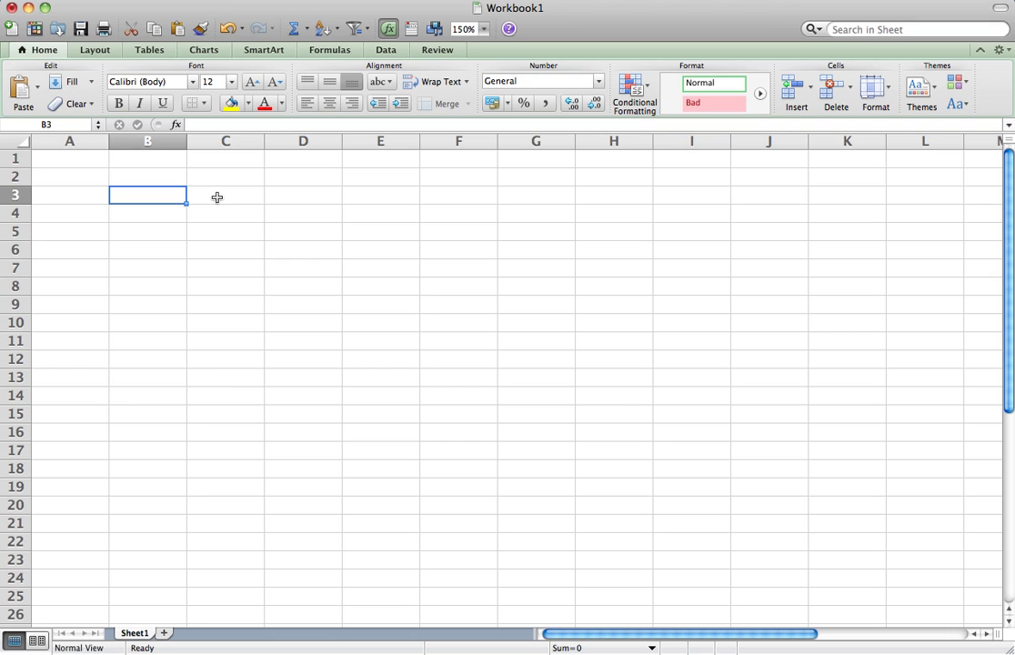
- Enter the column headings Male in C3 and Female in D3
{"action": "left_click", "coordinate": [217, 197]}
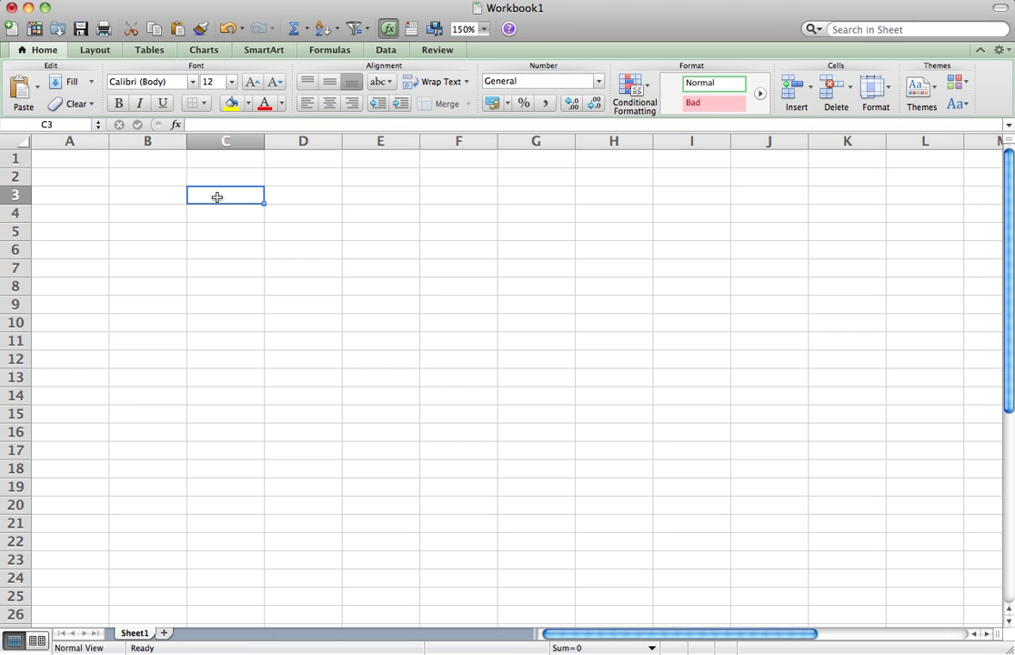
{"action": "type", "text": "Males"}
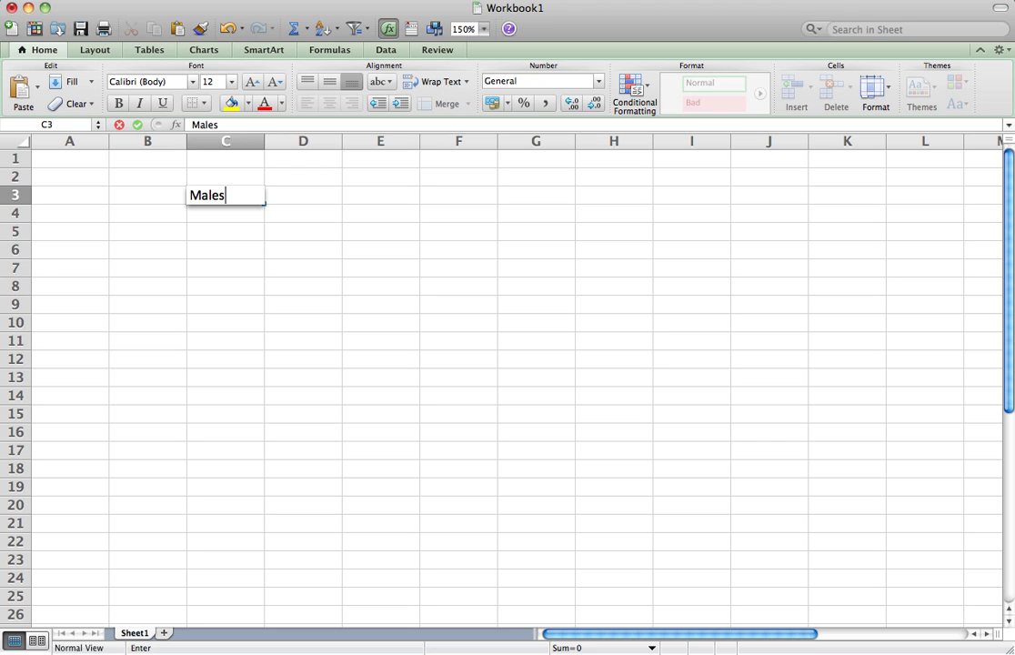
{"action": "key", "text": "BackSpace"}
{"action": "key", "text": "Tab"}
{"action": "type", "text": "Female"}
{"action": "key", "text": "Return"}
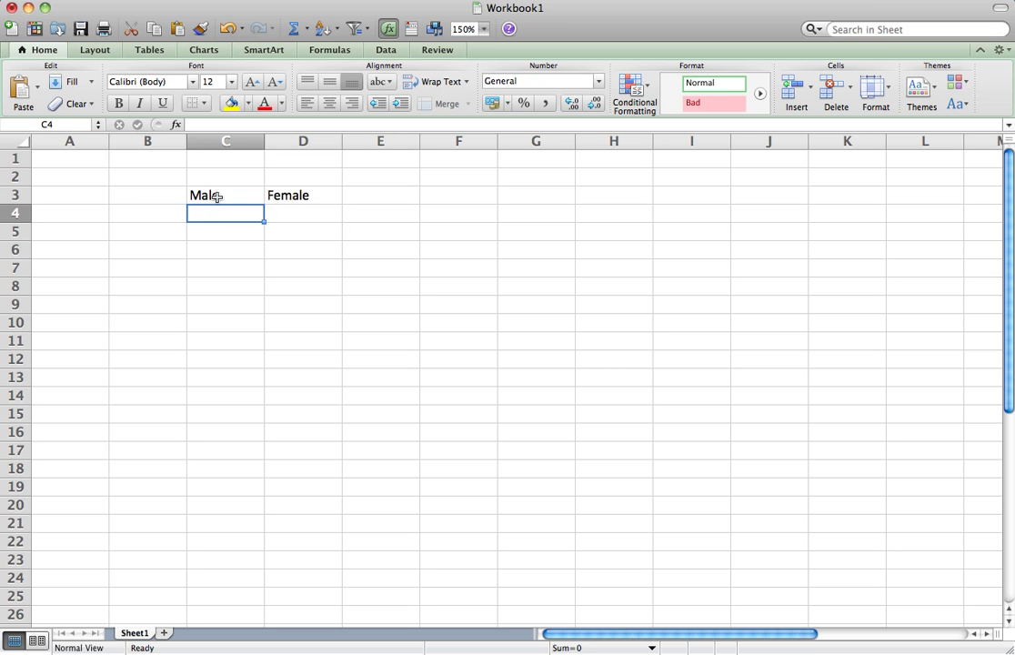
- Enter the row labels Incongruent in B4 and Control in B5
{"action": "key", "text": "Left"}
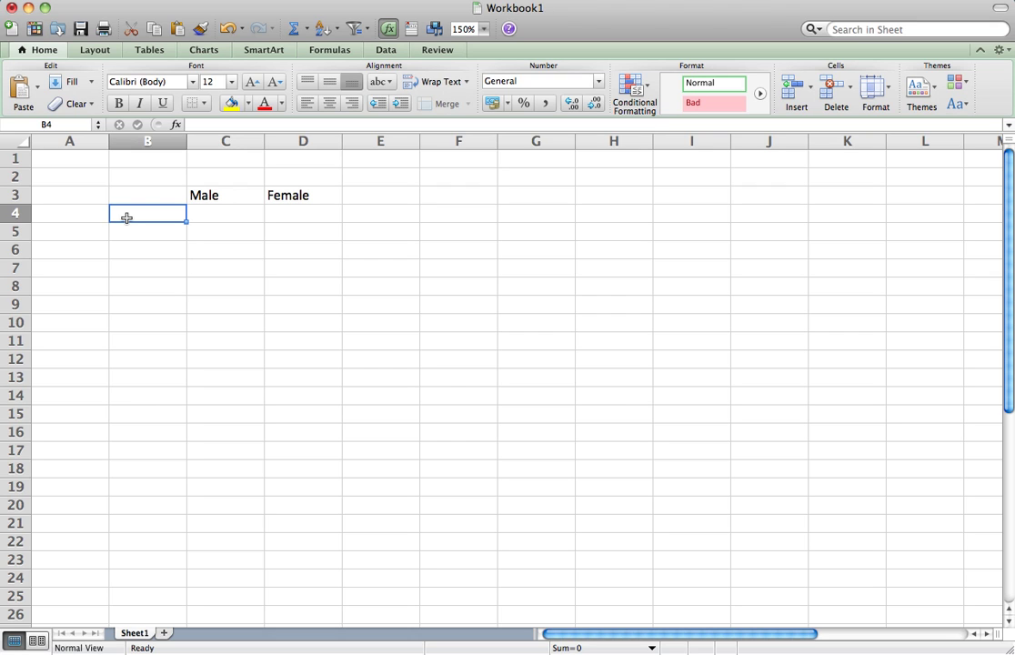
{"action": "type", "text": "Incongur"}
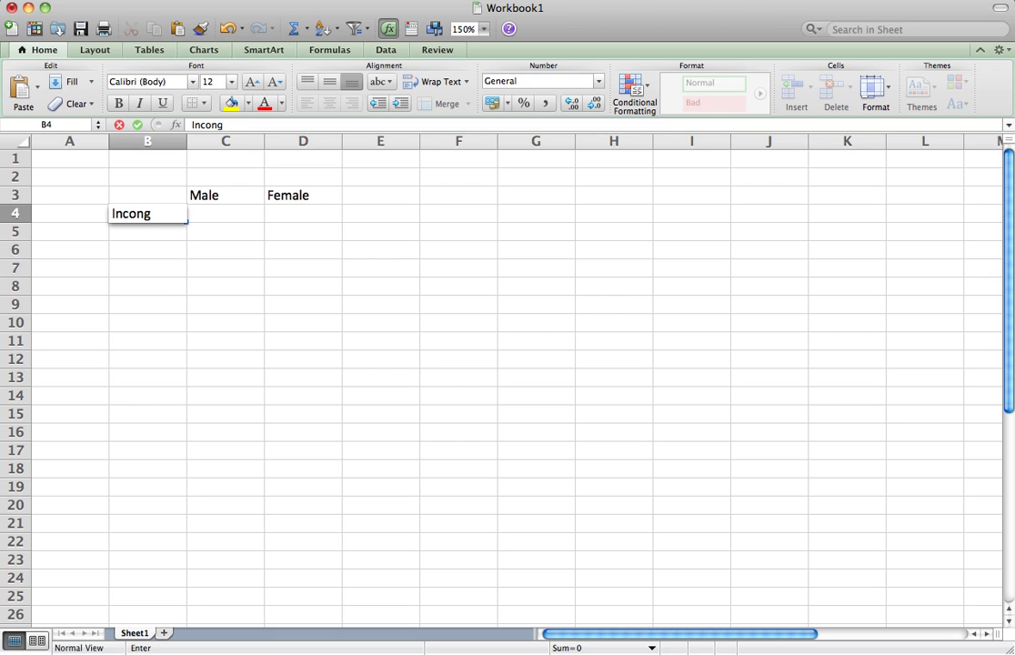
{"action": "key", "text": "BackSpace"}
{"action": "key", "text": "BackSpace"}
{"action": "type", "text": "ruent"}
{"action": "key", "text": "Return"}
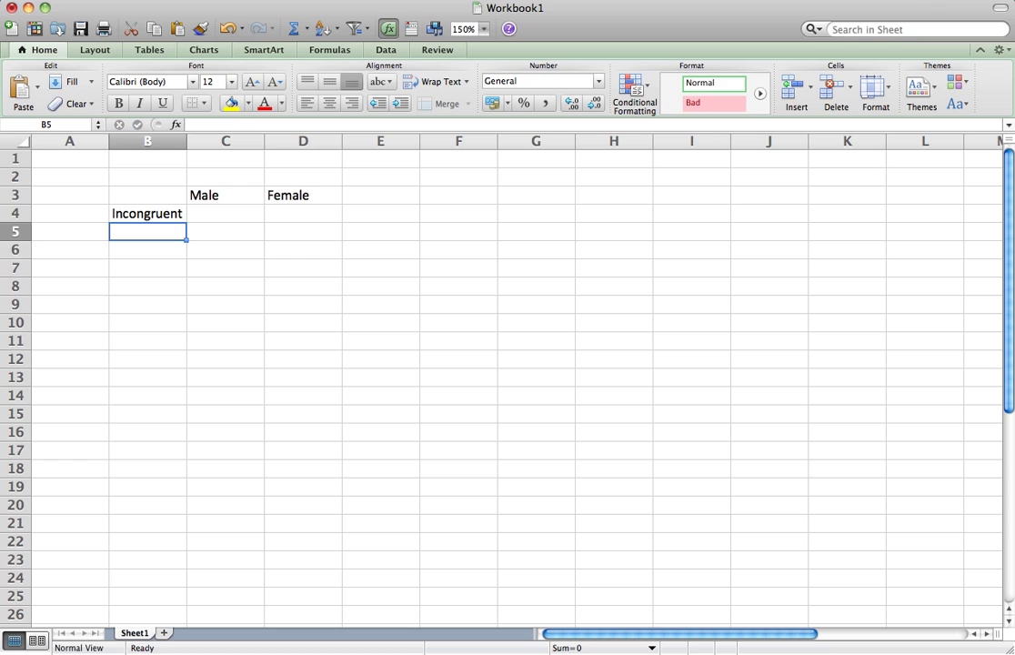
{"action": "type", "text": "Control"}
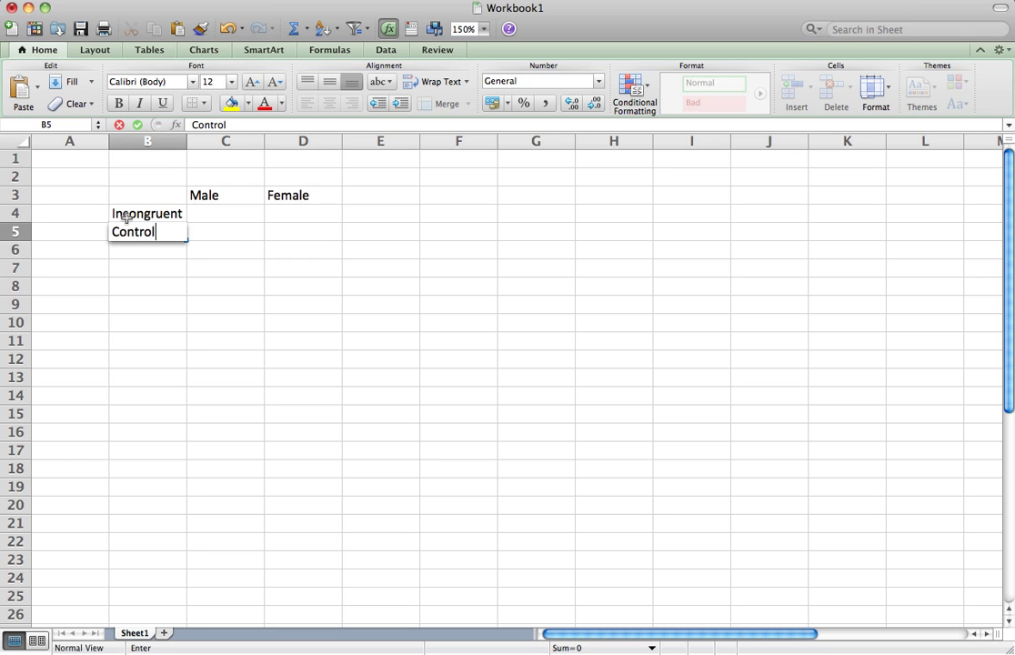
{"action": "key", "text": "Tab"}
- Fill in the Male column with 15 for Incongruent and 10 for Control
{"action": "key", "text": "Up"}
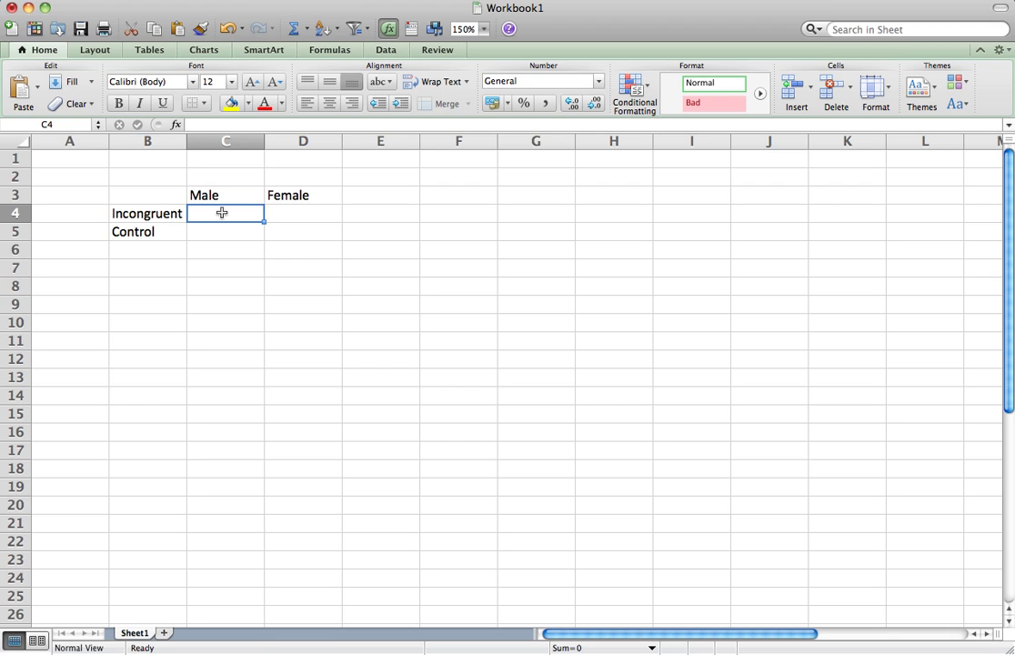
{"action": "key", "text": "Return"}
{"action": "left_click", "coordinate": [222, 212]}
{"action": "key", "text": "Tab"}
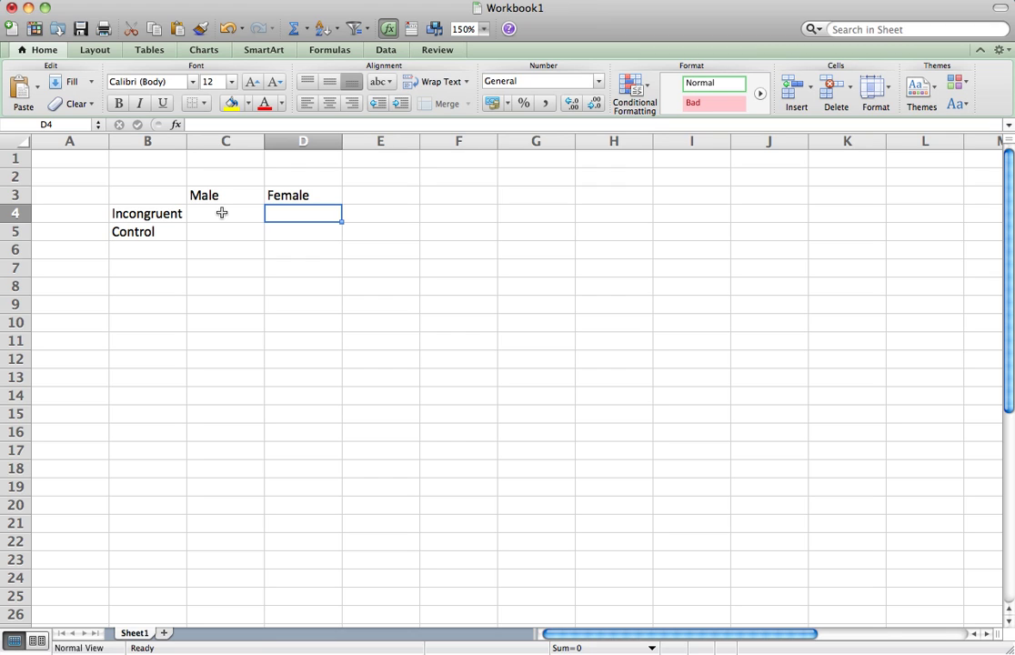
{"action": "left_click", "coordinate": [222, 212]}
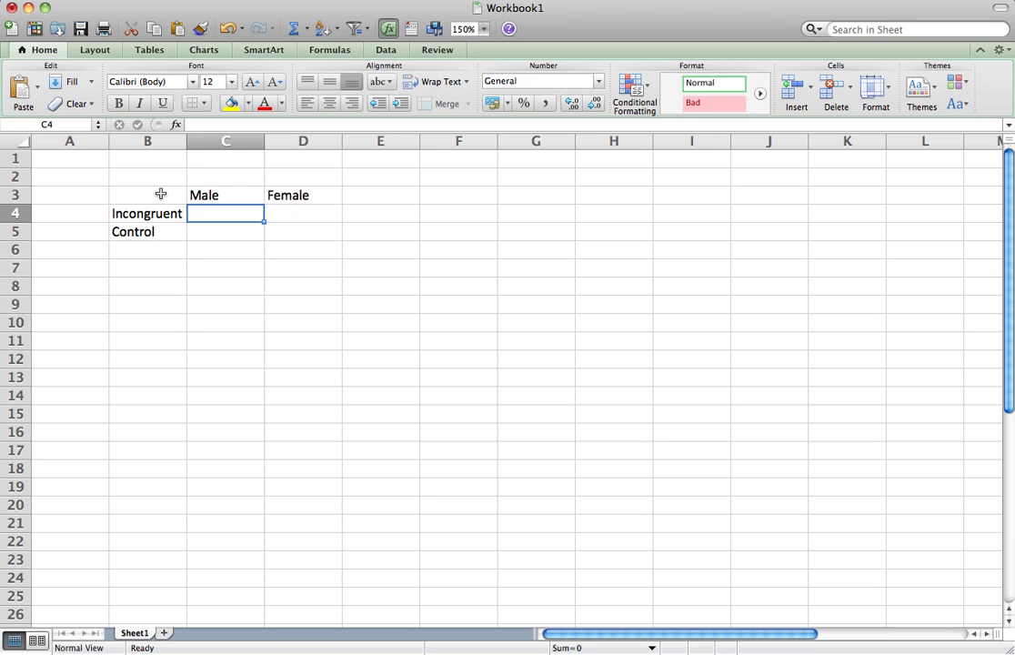
{"action": "type", "text": "15"}
{"action": "key", "text": "Return"}
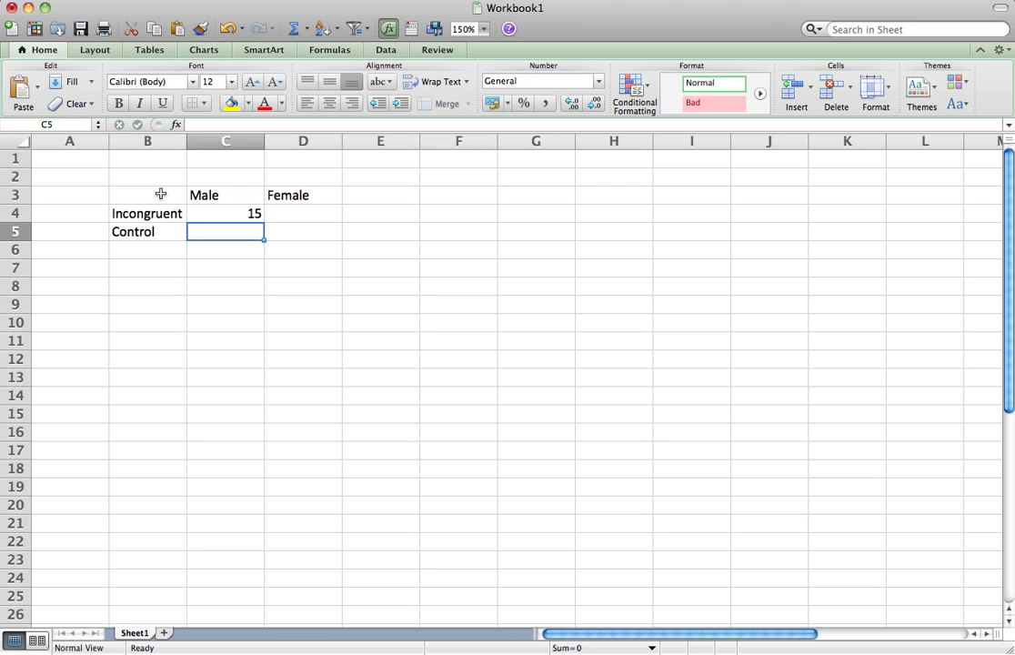
{"action": "type", "text": "10"}
{"action": "key", "text": "Tab"}
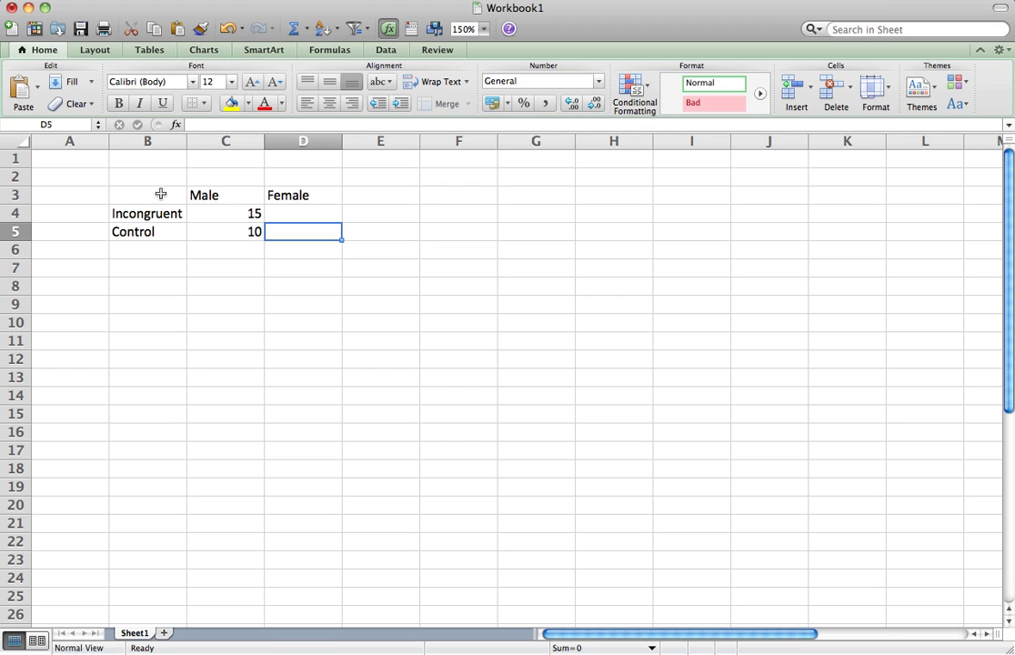
- Fill in the Female column with 12.5 for both Incongruent and Control
{"action": "key", "text": "Up"}
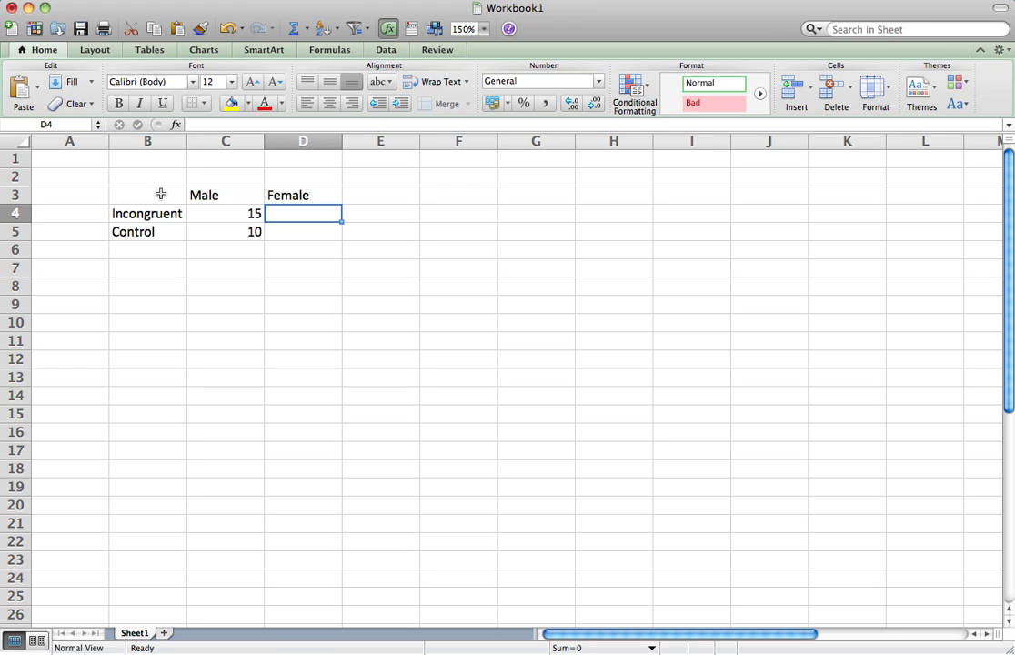
{"action": "type", "text": "12.5"}
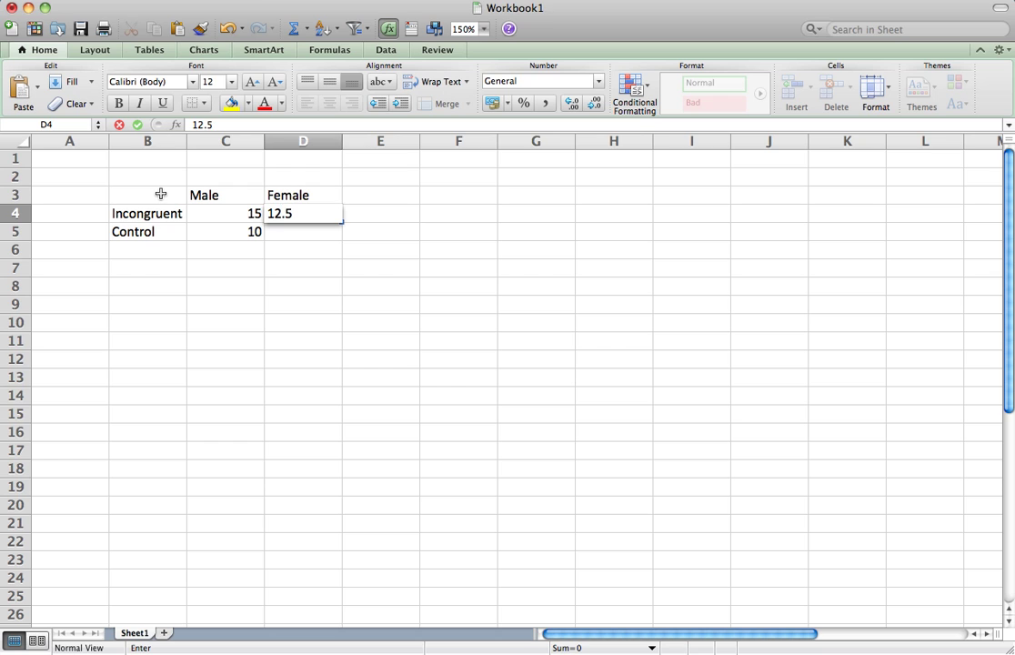
{"action": "key", "text": "Return"}
{"action": "type", "text": "12.5"}
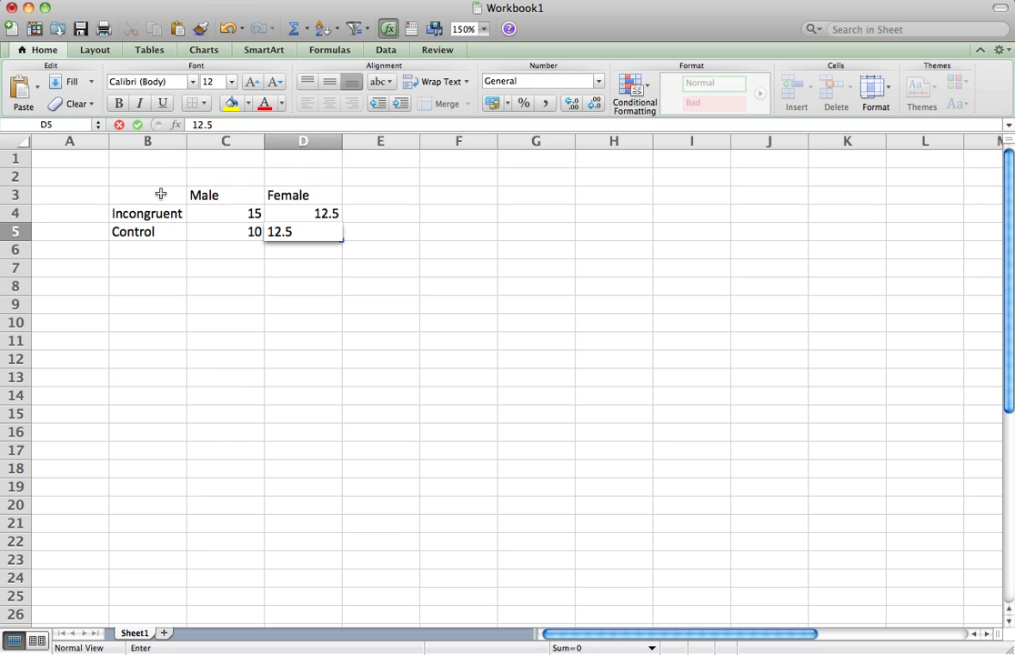
{"action": "key", "text": "Return"}
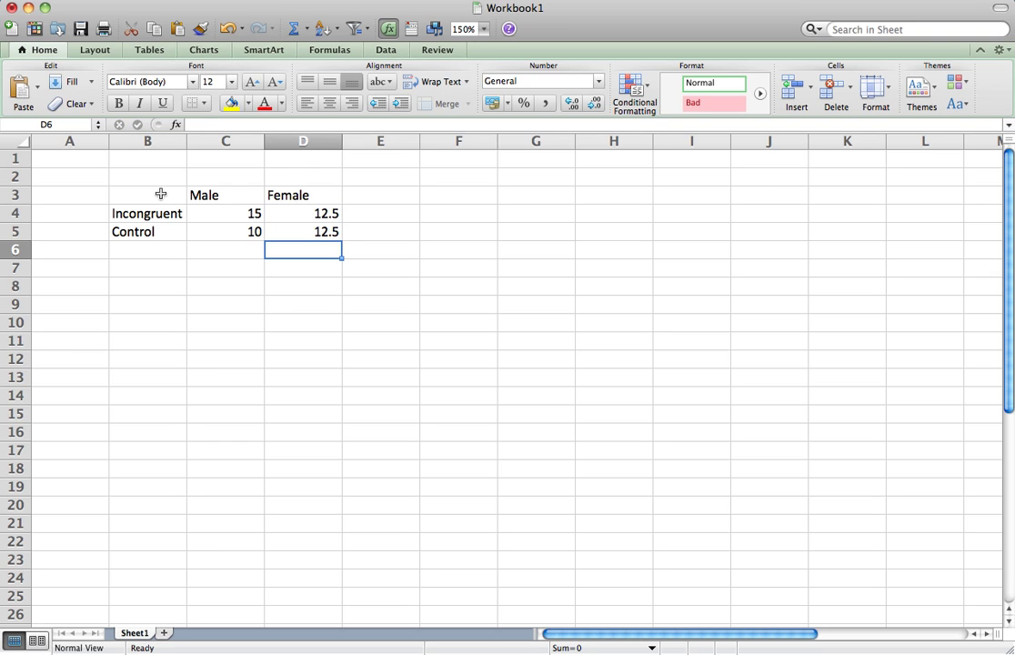
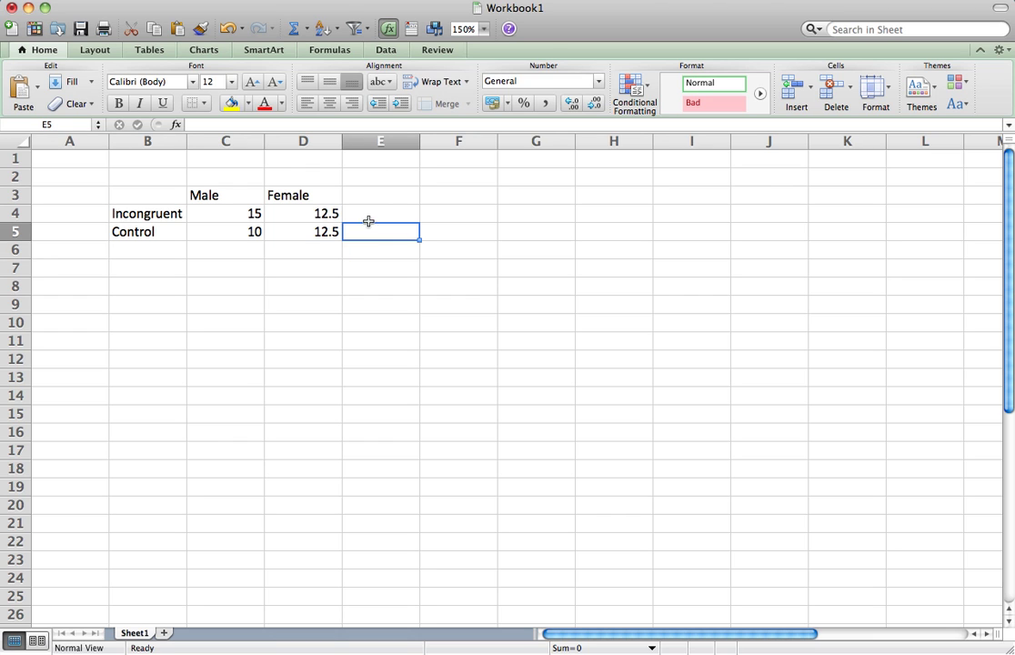
- Calculate the Incongruent row's mean in E4 with an AVERAGE formula over C4:D4
{"action": "type", "text": "=AVERAGE("}
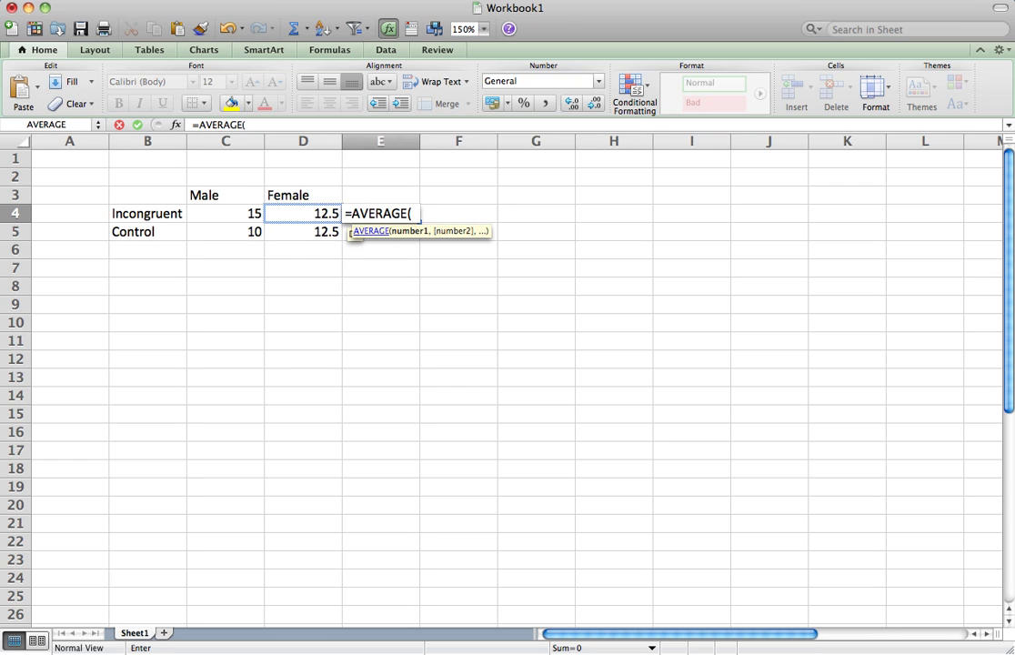
{"action": "left_click", "coordinate": [240, 214]}
{"action": "left_click_drag", "start_coordinate": [239, 214], "coordinate": [274, 212]}
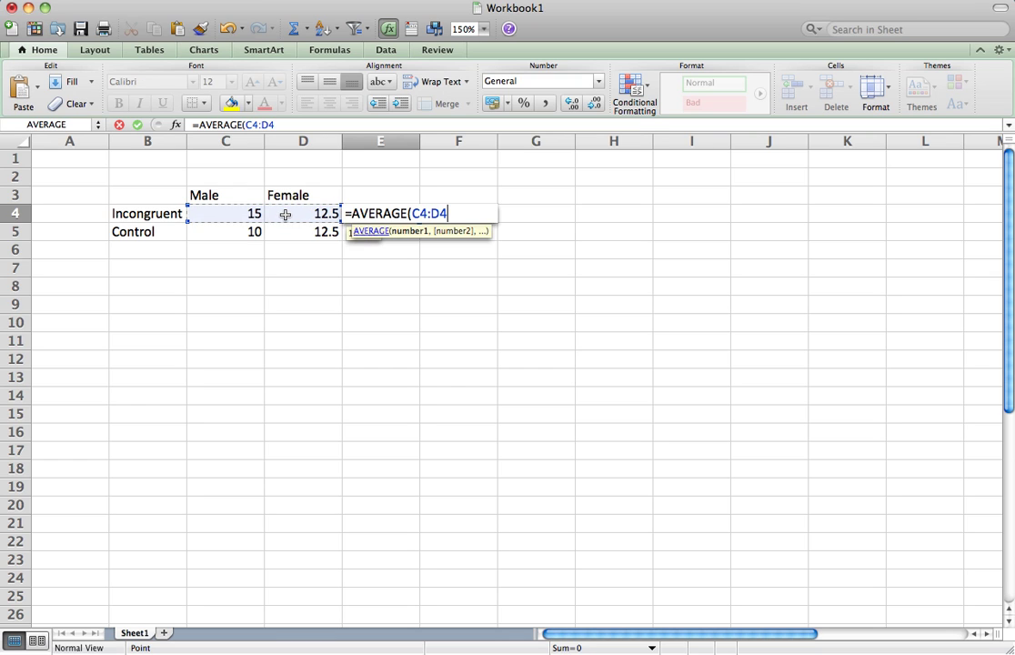
{"action": "key", "text": "Return"}
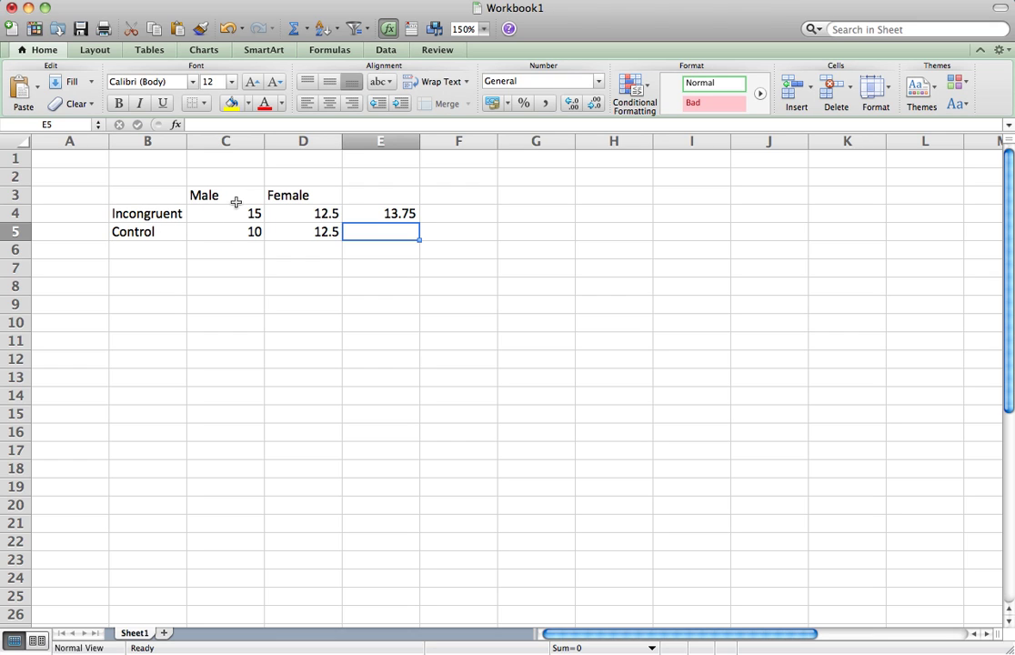
- Copy the row average formula from E4 into E5 for the Control row
{"action": "left_click", "coordinate": [383, 213]}
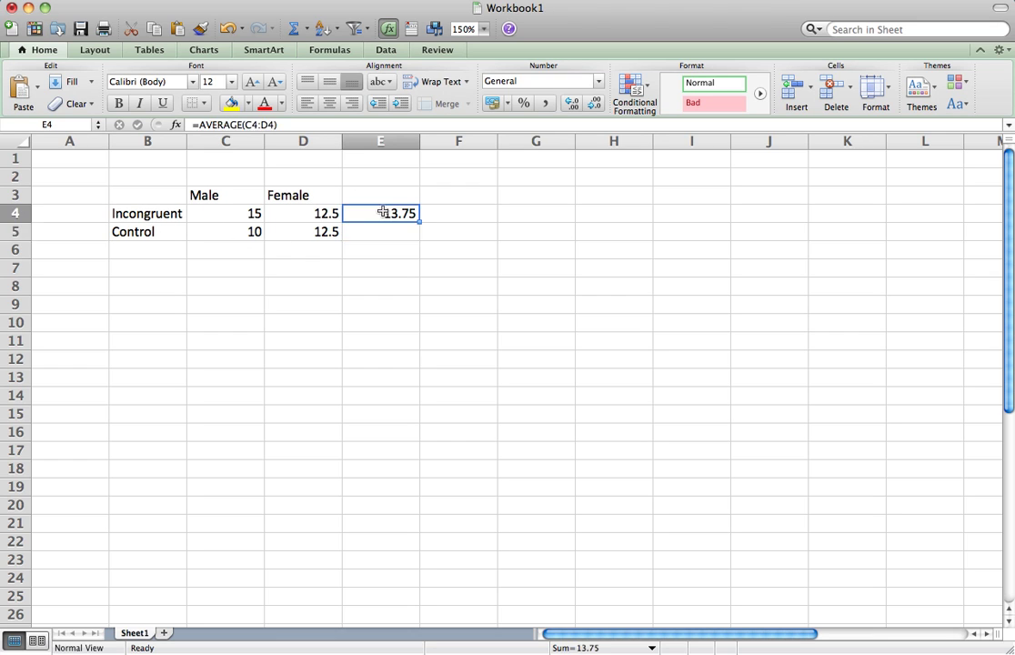
{"action": "key", "text": "super+c"}
{"action": "key", "text": "Down"}
{"action": "key", "text": "super+v"}
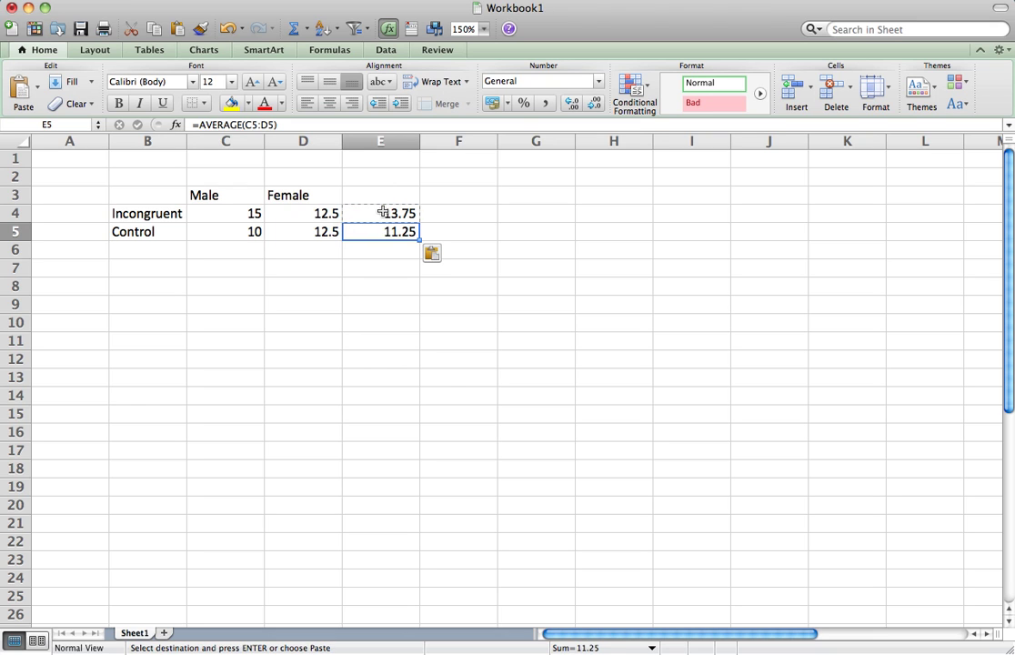
{"action": "key", "text": "Down"}
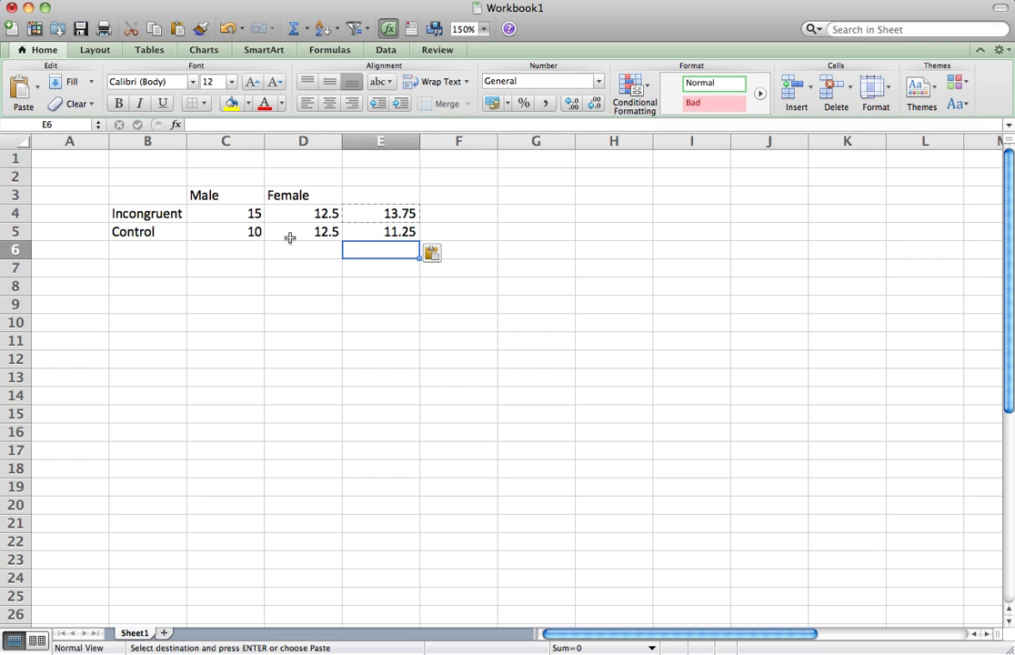
- Calculate the Male column's mean in C6 with an AVERAGE formula over C4:C5
{"action": "left_click", "coordinate": [225, 249]}
{"action": "type", "text": "=AVERAGE("}
{"action": "left_click_drag", "start_coordinate": [226, 210], "coordinate": [230, 228]}
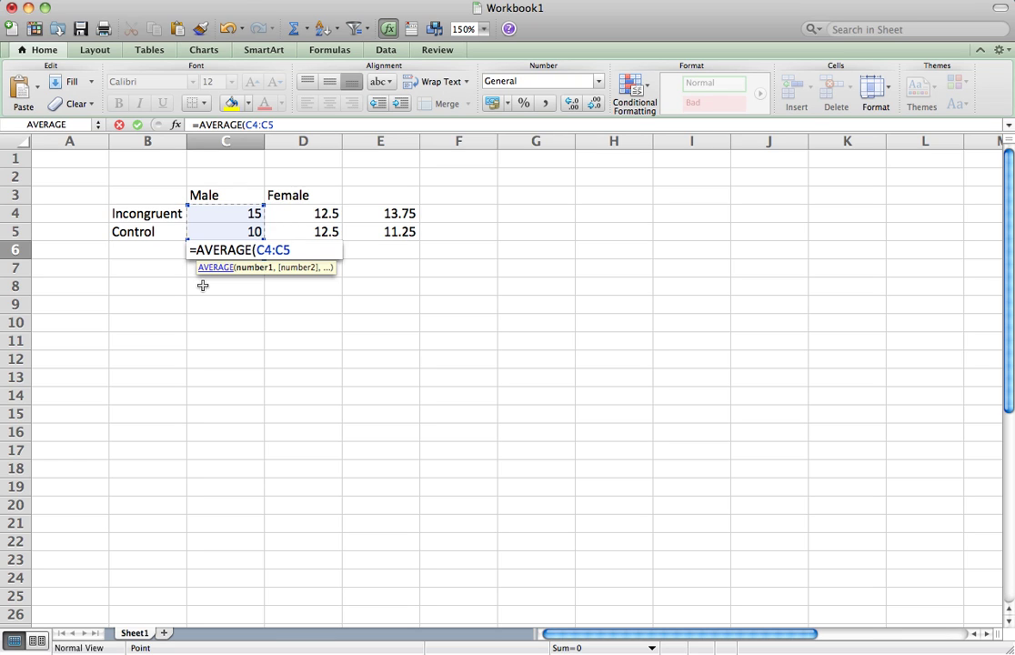
{"action": "key", "text": "Return"}
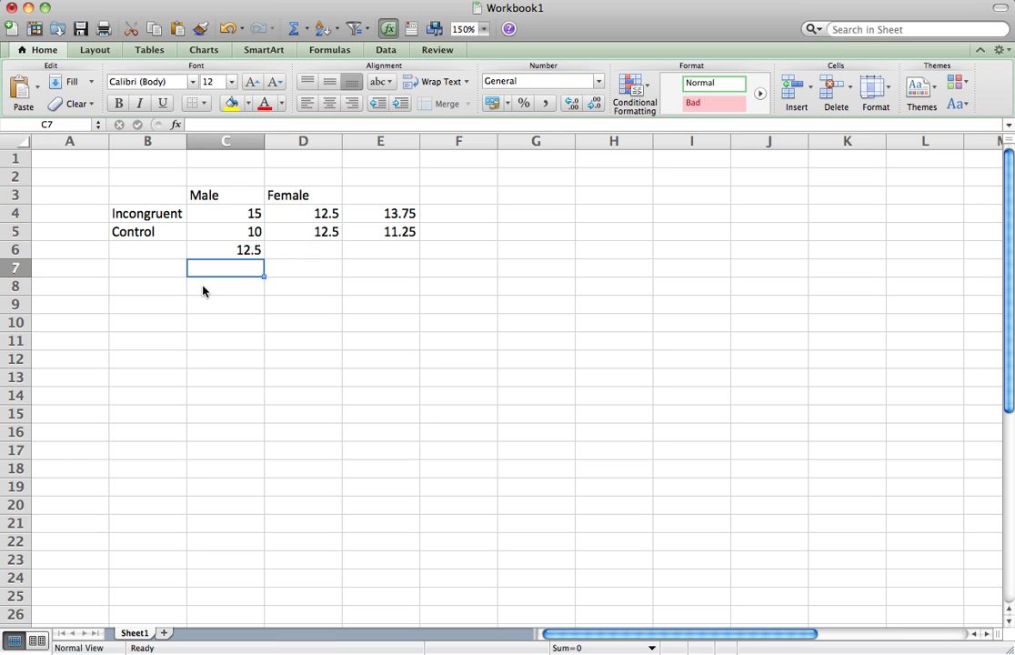
- Copy the column average formula from C6 into D6 for the Female column
{"action": "left_click", "coordinate": [242, 248]}
{"action": "key", "text": "super+c"}
{"action": "key", "text": "Right"}
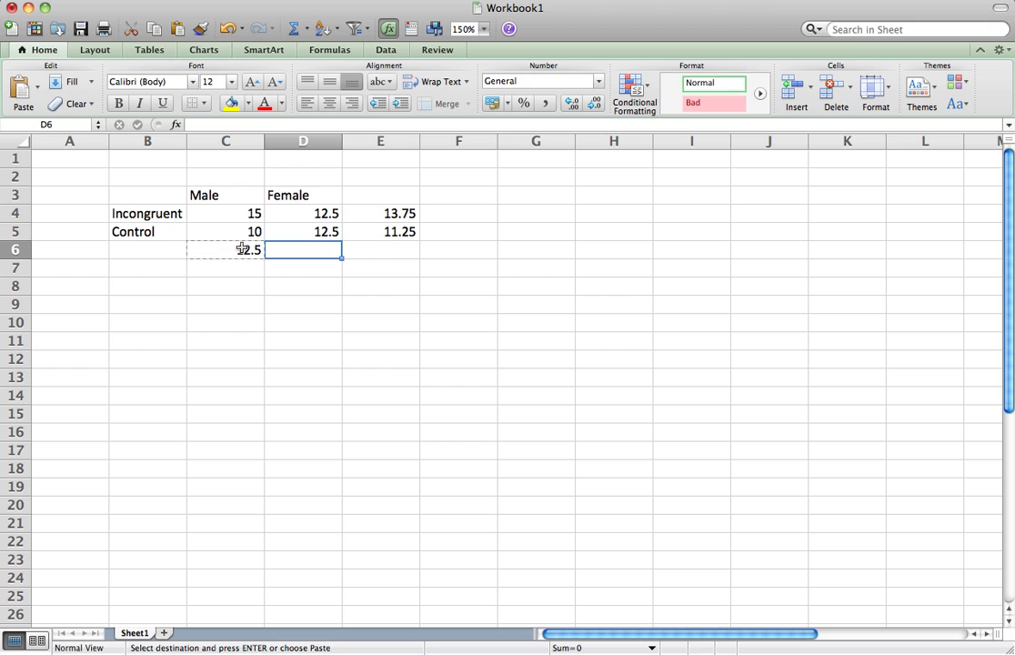
{"action": "key", "text": "super+v"}
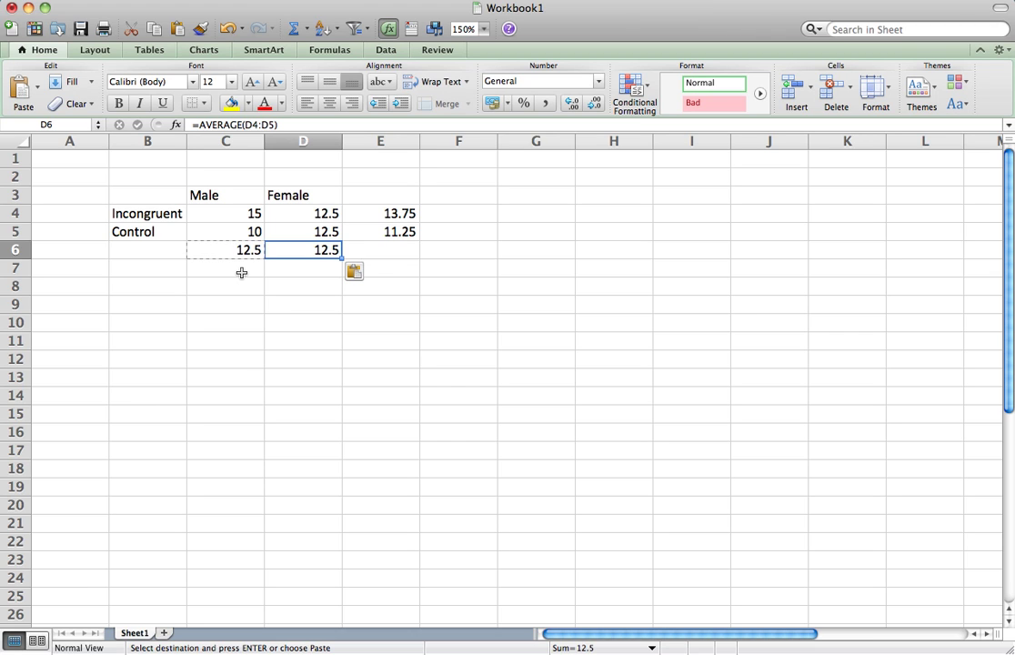
{"action": "left_click", "coordinate": [329, 279]}
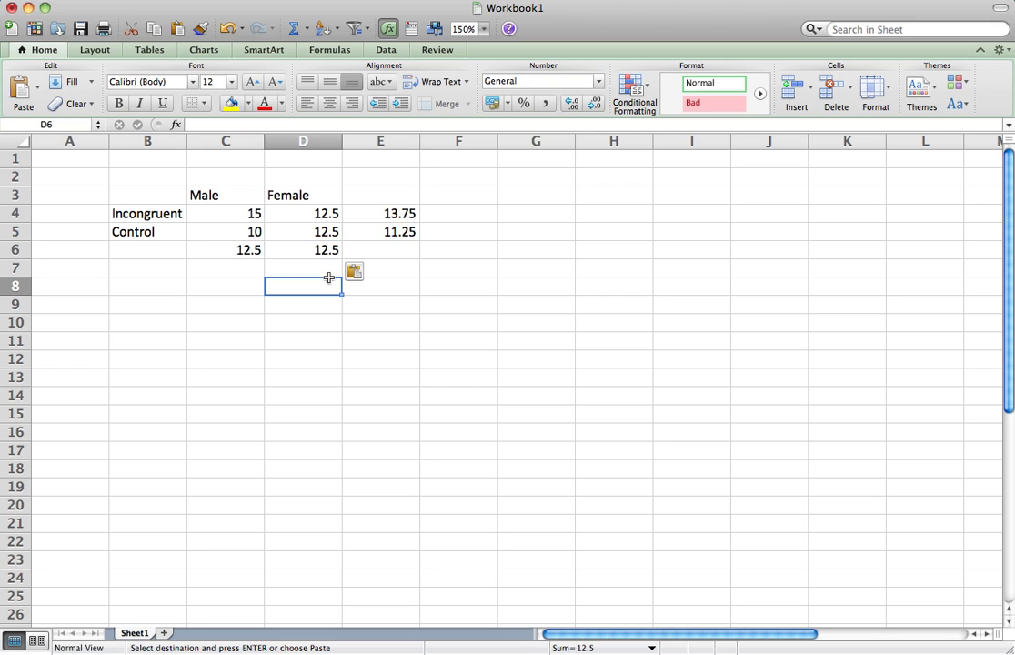
- Insert a plain line chart without markers from the labelled data in B3:D5, leaving out the averages
{"action": "left_click", "coordinate": [143, 197]}
{"action": "left_click_drag", "start_coordinate": [144, 196], "coordinate": [289, 230]}
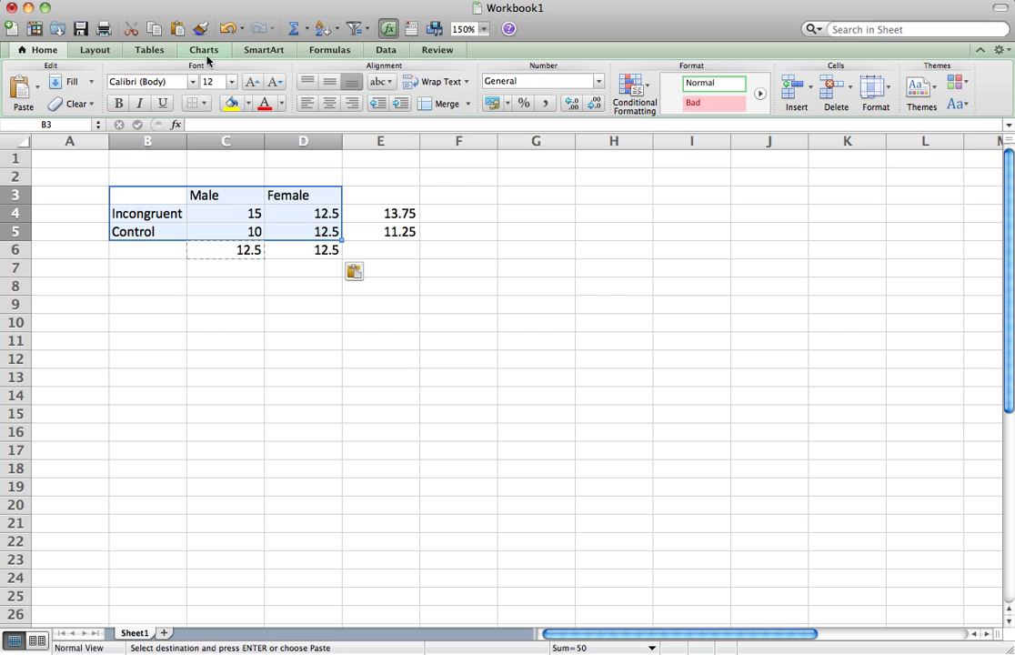
{"action": "left_click", "coordinate": [211, 0]}
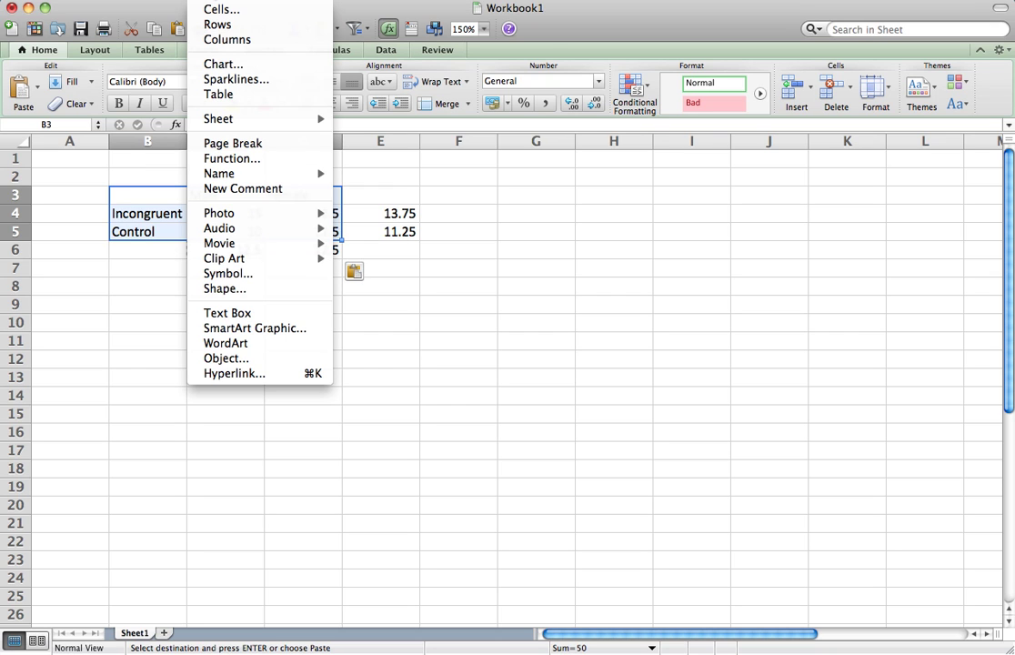
{"action": "left_click", "coordinate": [224, 65]}
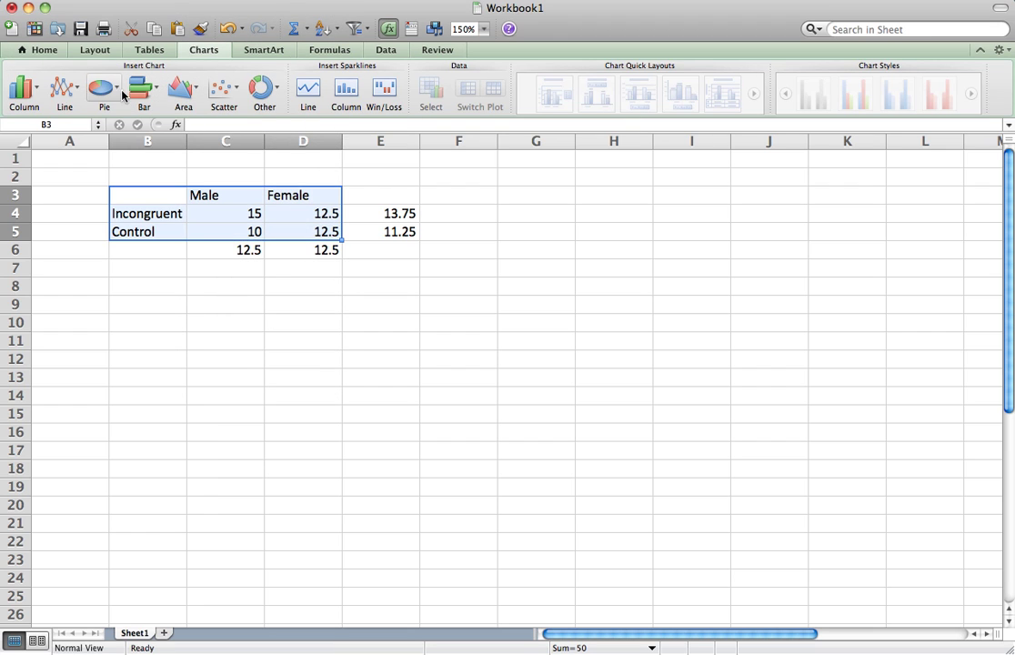
{"action": "left_click", "coordinate": [62, 91]}
{"action": "left_click", "coordinate": [34, 173]}
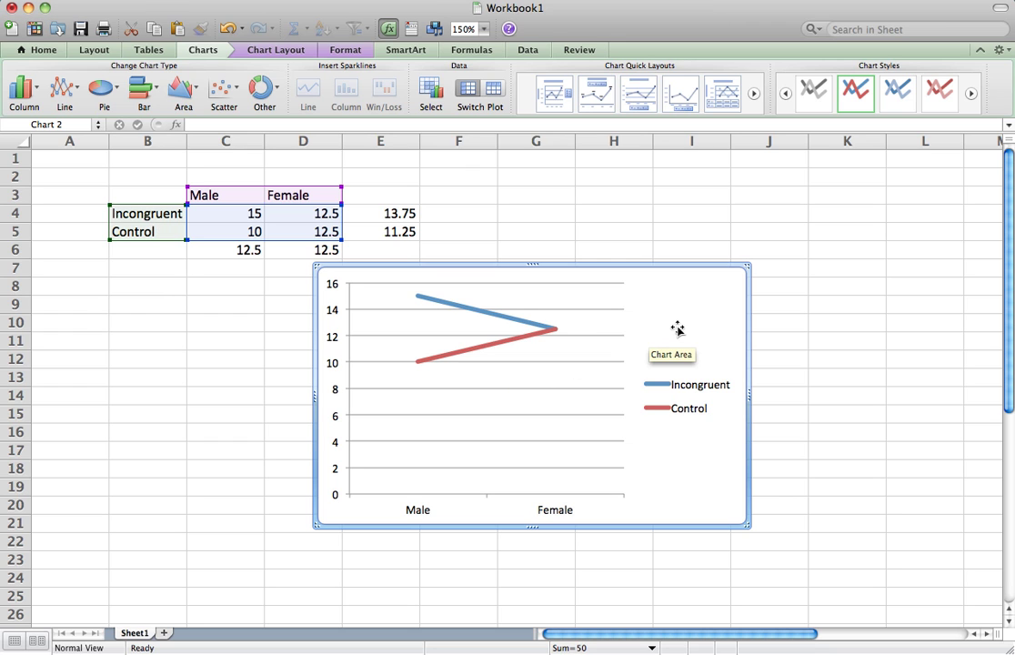
- Move the line chart down below the data so it spans about rows 10 to 24
{"action": "left_click_drag", "start_coordinate": [675, 328], "coordinate": [670, 385]}
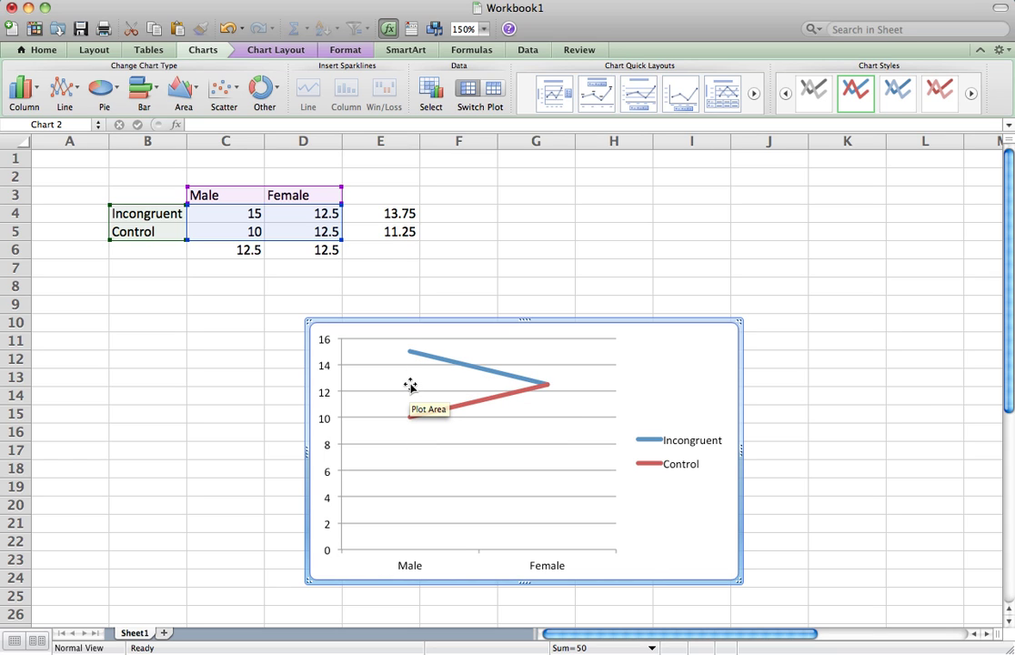
{"action": "mouse_move", "coordinate": [479, 401]}
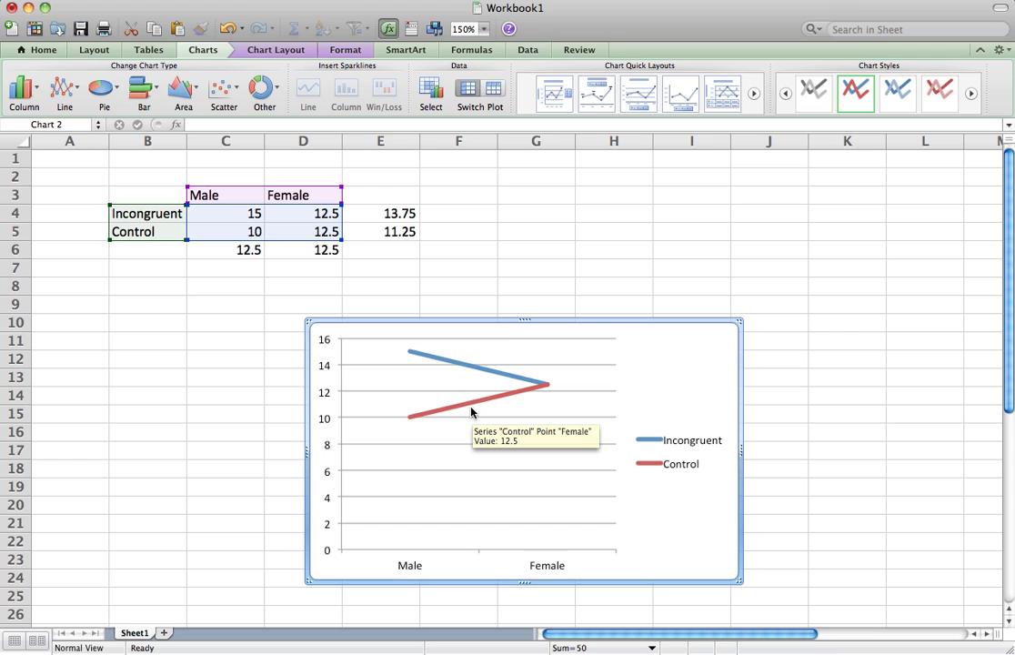
{"action": "mouse_move", "coordinate": [472, 368]}
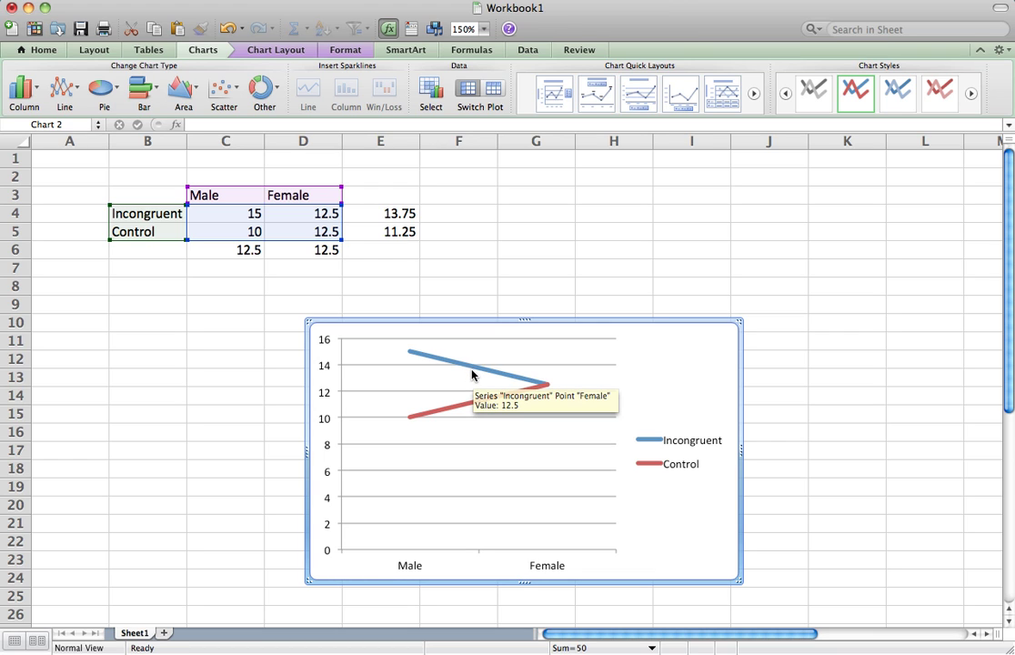
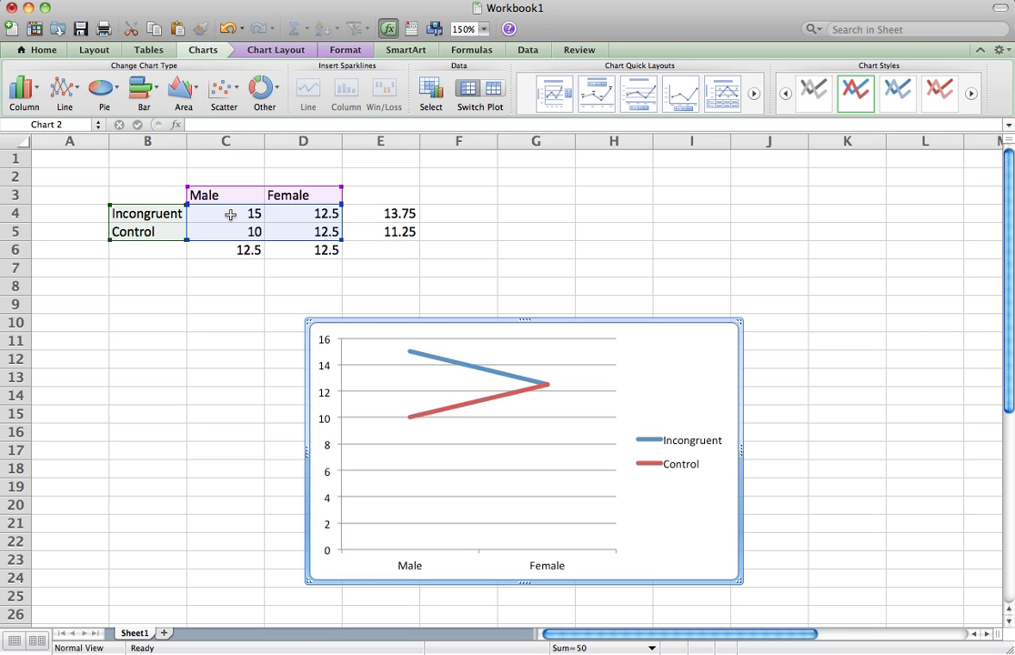
- Replace the Female means, setting Incongruent in D4 to 15 and Control in D5 to 10
{"action": "left_click", "coordinate": [230, 215]}
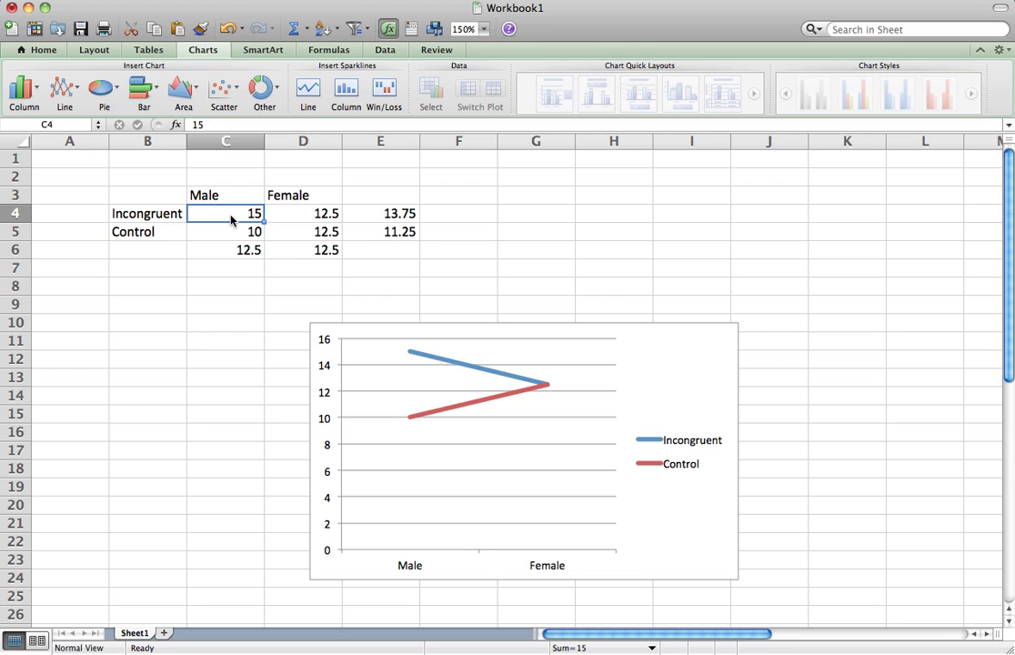
{"action": "key", "text": "Right"}
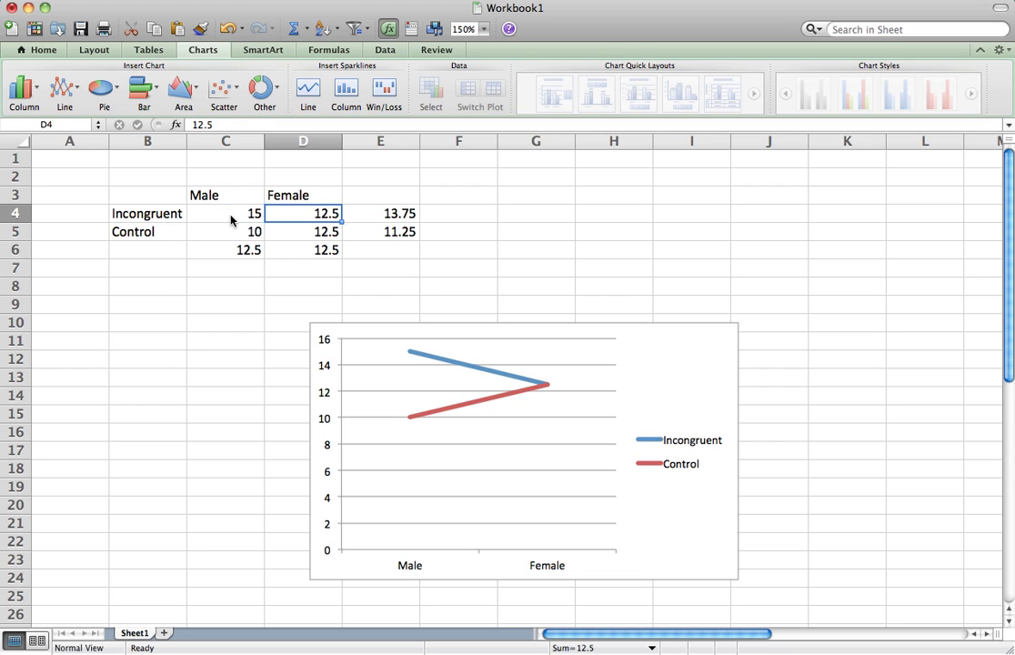
{"action": "key", "text": "Left"}
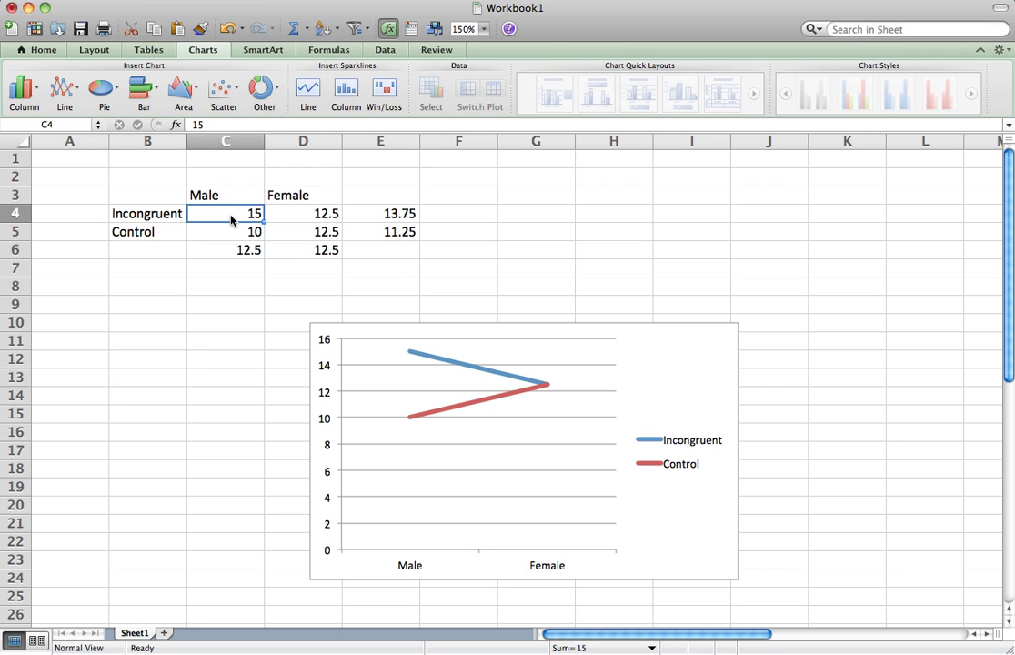
{"action": "left_click", "coordinate": [289, 214]}
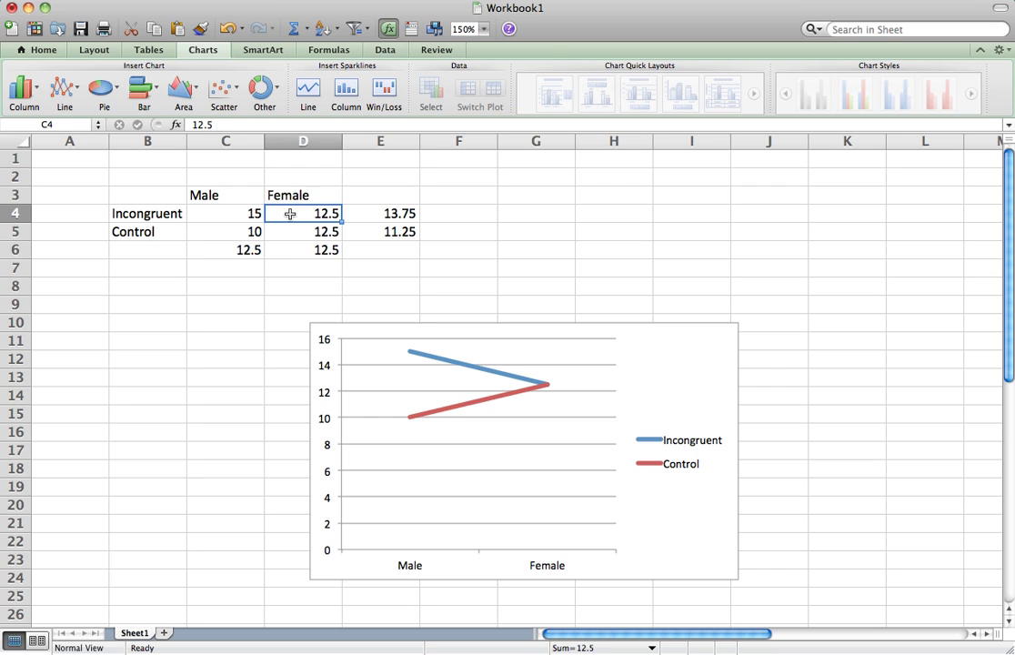
{"action": "type", "text": "15"}
{"action": "key", "text": "Return"}
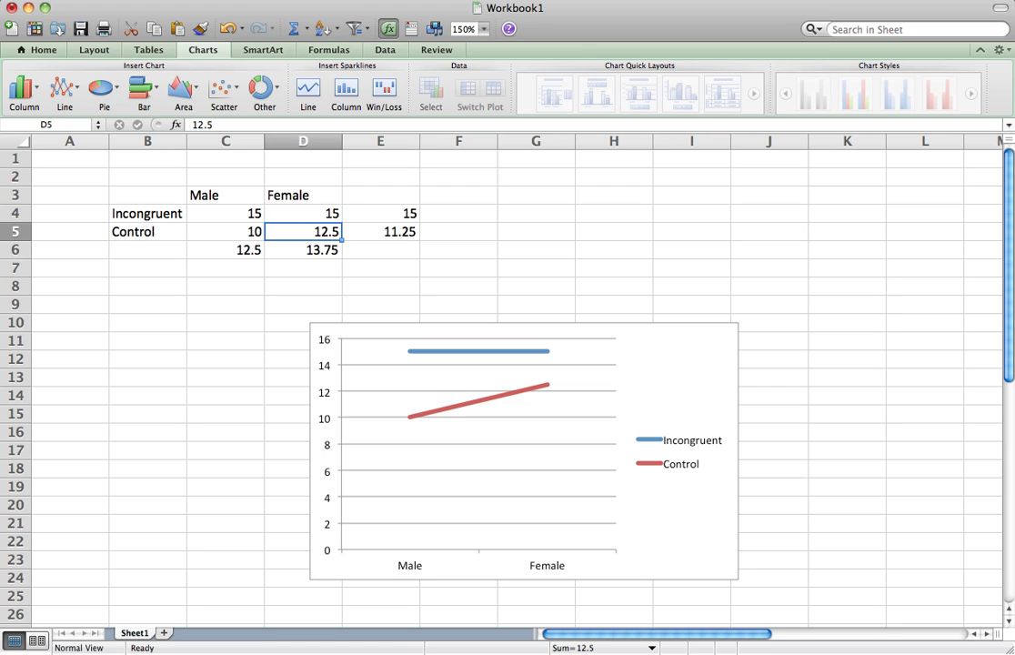
{"action": "left_click", "coordinate": [226, 231]}
{"action": "left_click", "coordinate": [303, 231]}
{"action": "type", "text": "10"}
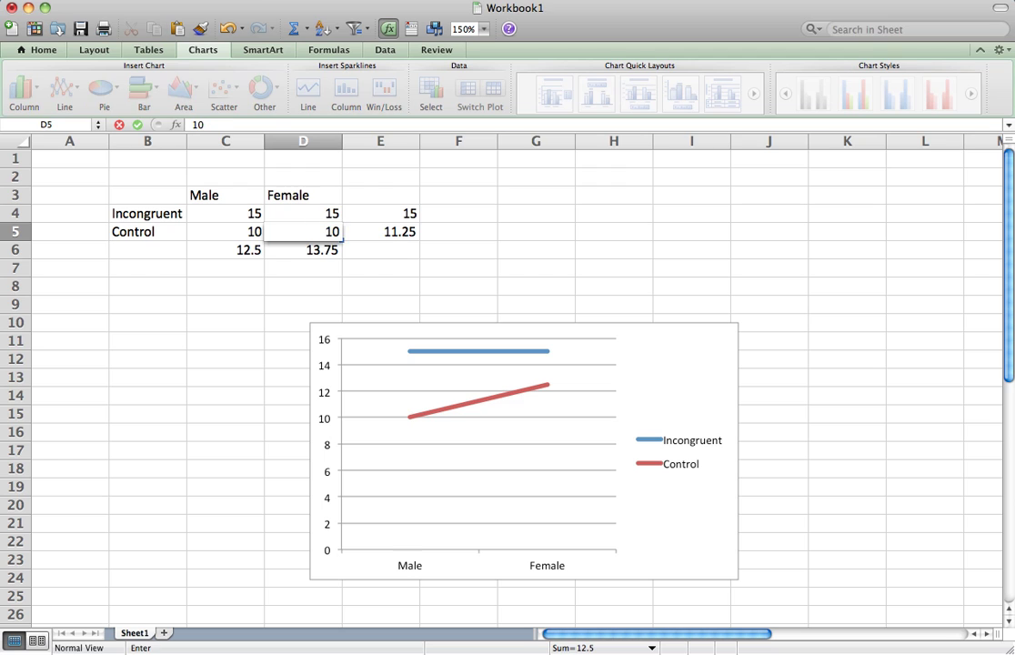
{"action": "key", "text": "Return"}
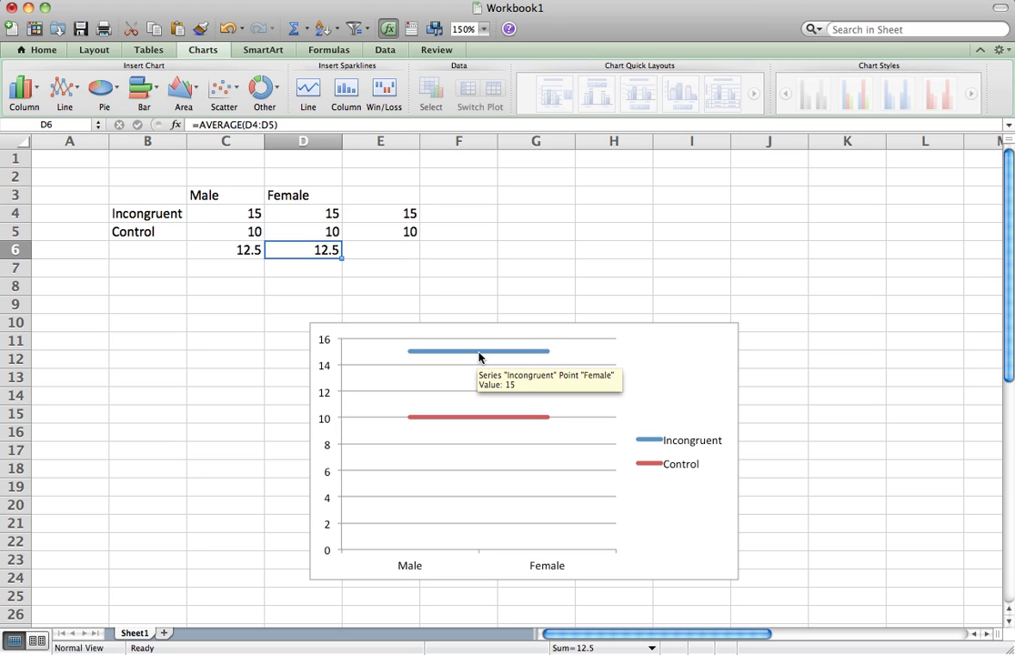
- Add a rotated vertical axis title to the line chart reading "Reaction Time"
{"action": "left_click", "coordinate": [680, 372]}
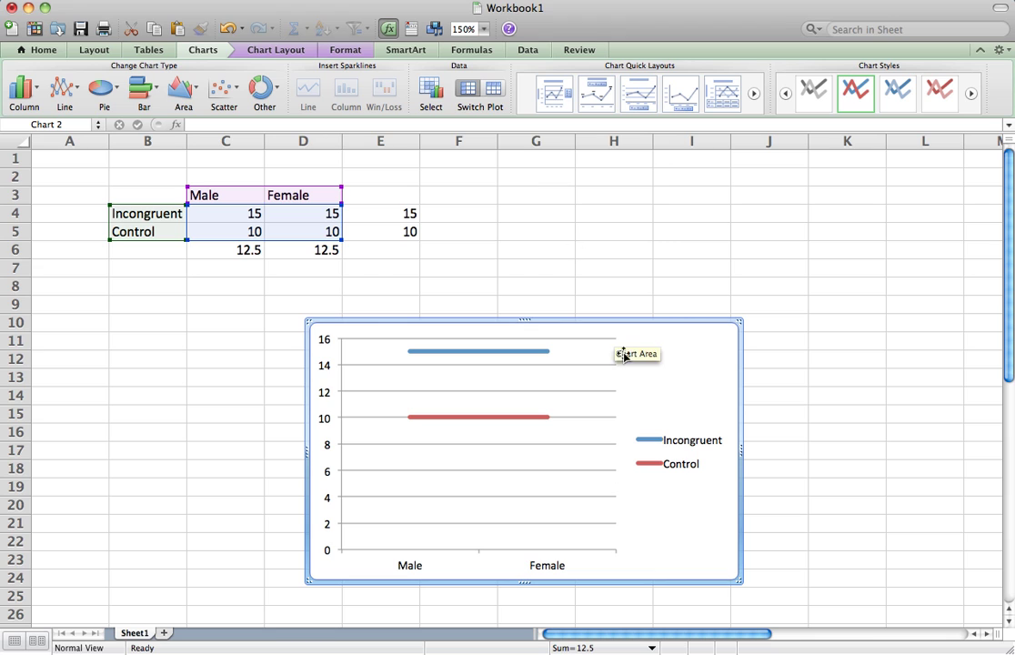
{"action": "left_click", "coordinate": [339, 50]}
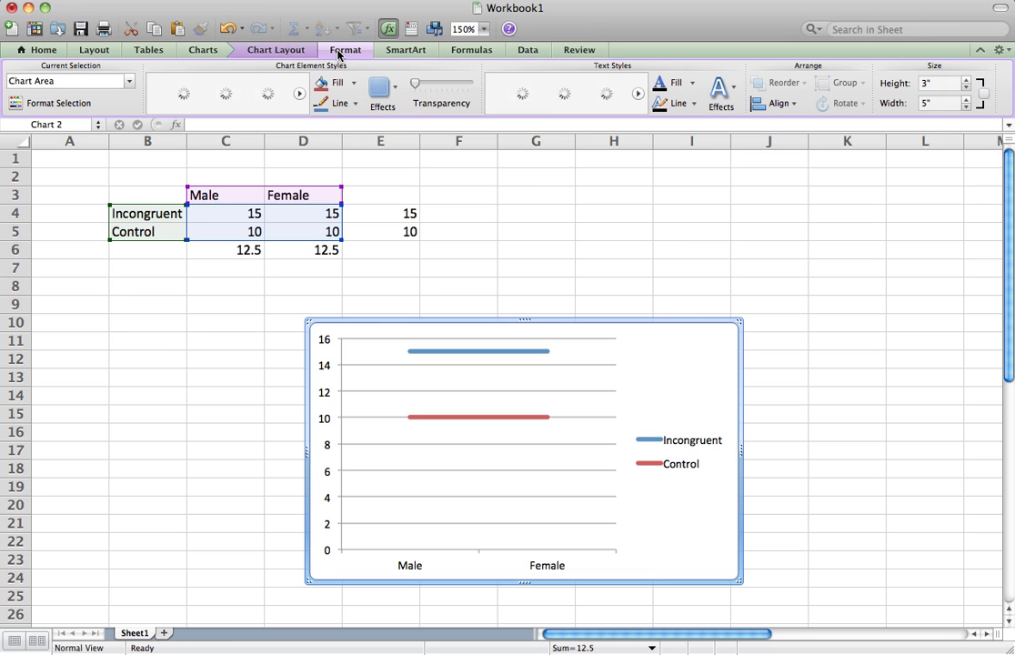
{"action": "left_click", "coordinate": [289, 50]}
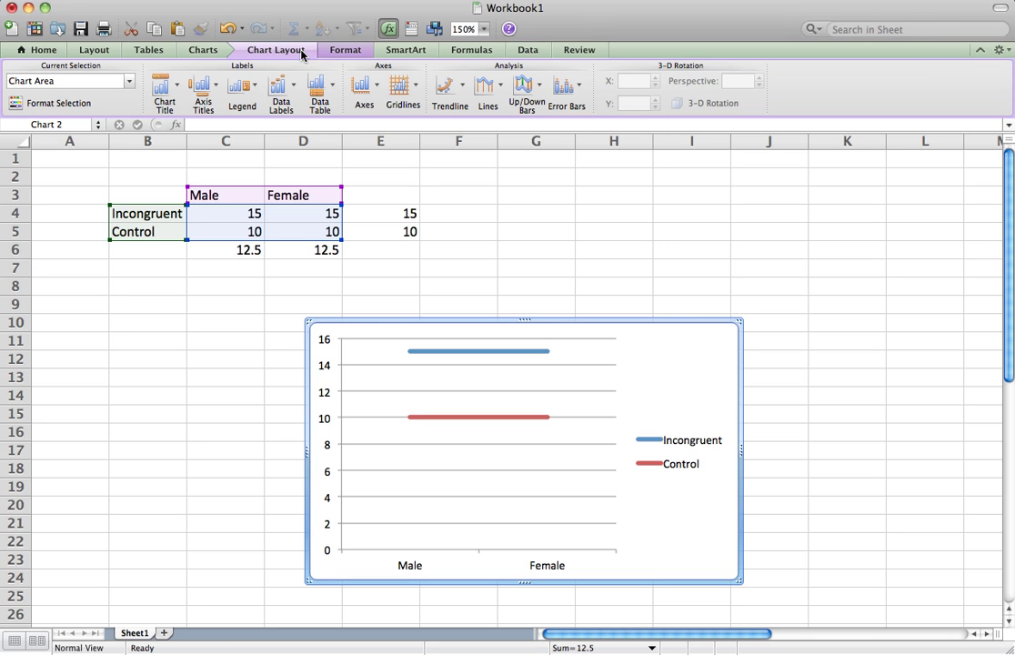
{"action": "left_click", "coordinate": [200, 91]}
{"action": "mouse_move", "coordinate": [220, 142]}
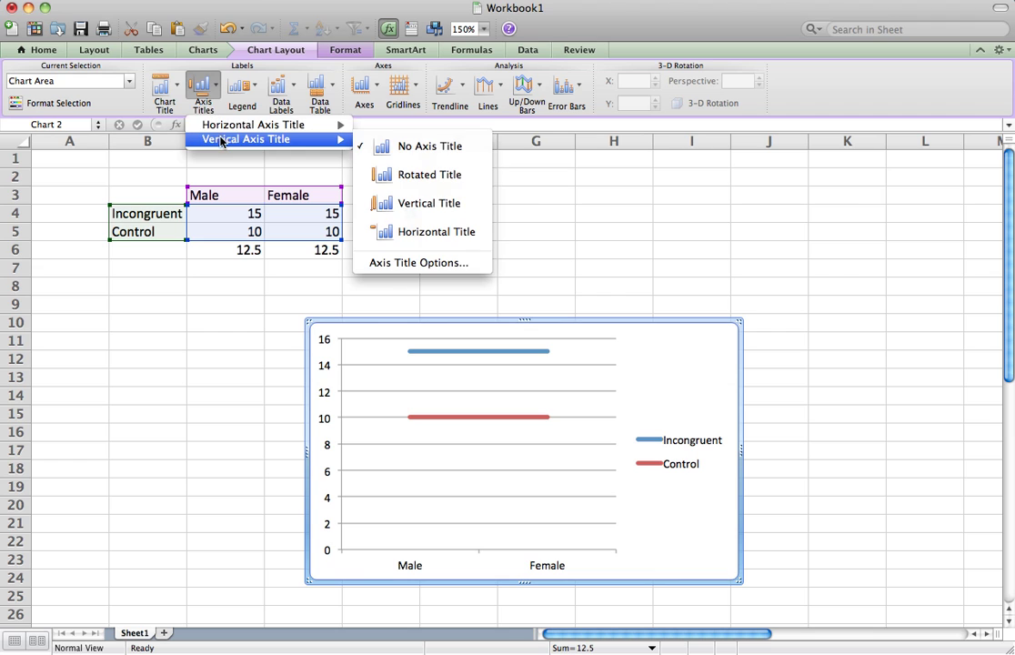
{"action": "left_click", "coordinate": [364, 174]}
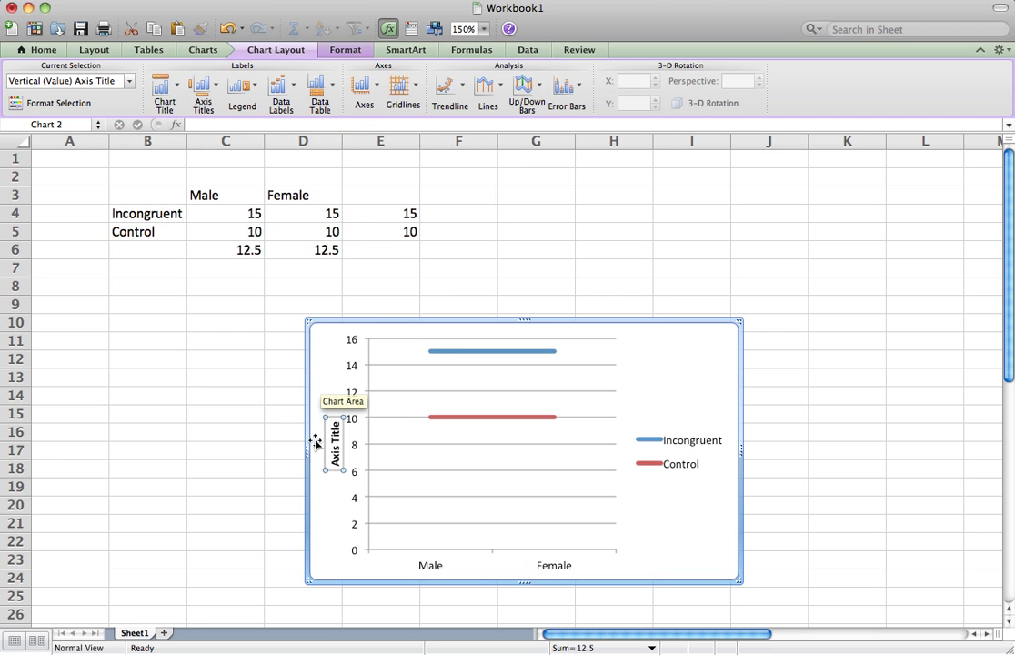
{"action": "triple_click", "coordinate": [335, 443]}
{"action": "key", "text": "Delete"}
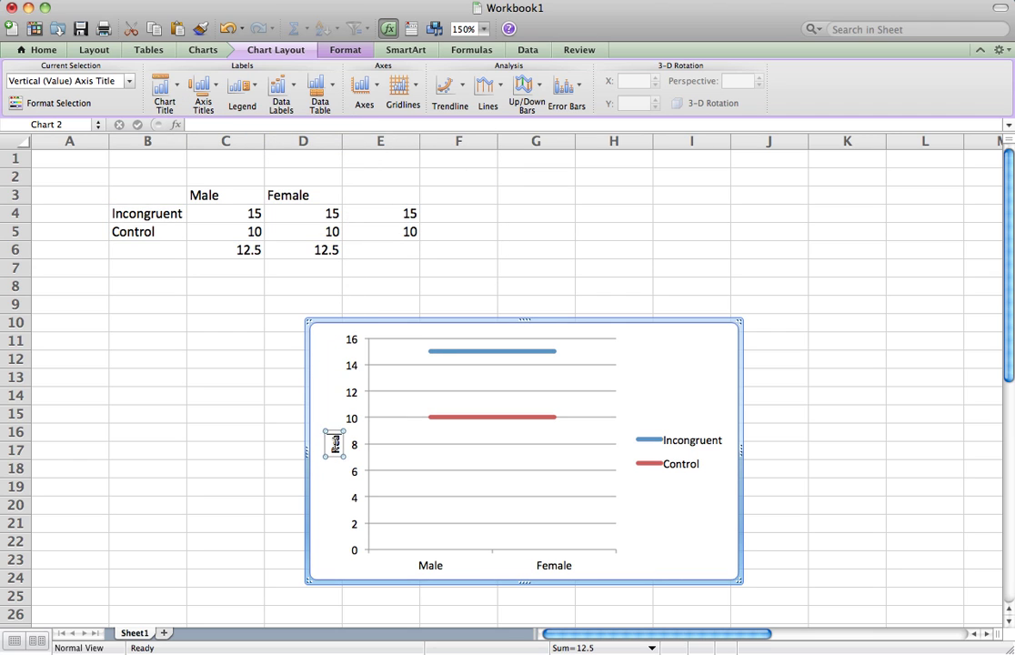
{"action": "type", "text": "Reaction Time"}
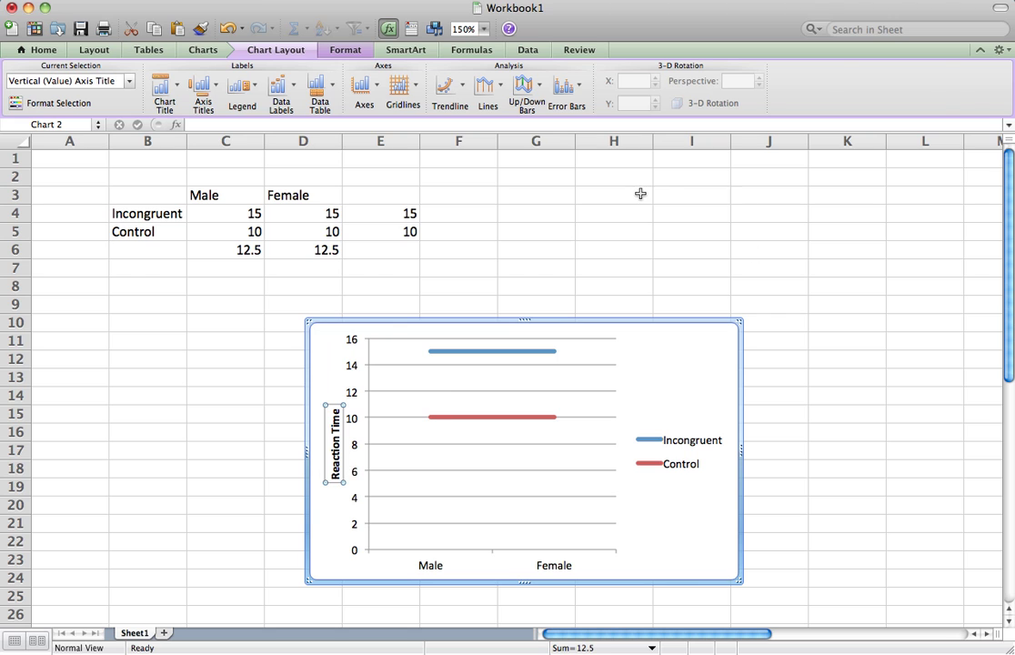
{"action": "left_click", "coordinate": [641, 194]}
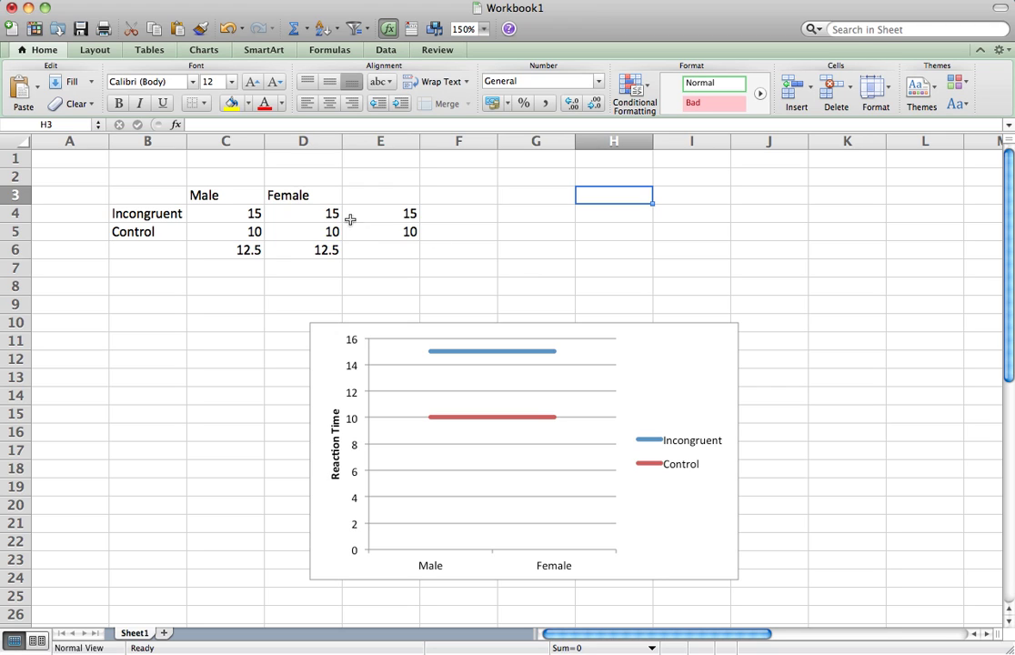
- Change the Female means to 13 for Incongruent in D4 and 8 for Control in D5
{"action": "left_click", "coordinate": [312, 212]}
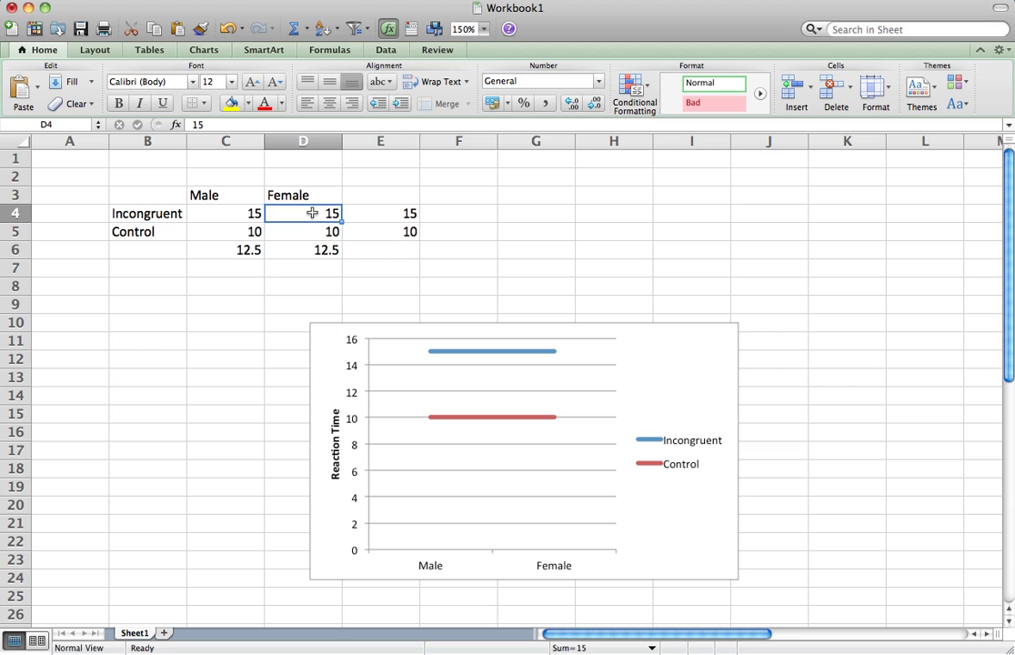
{"action": "key", "text": "Left"}
{"action": "key", "text": "Down"}
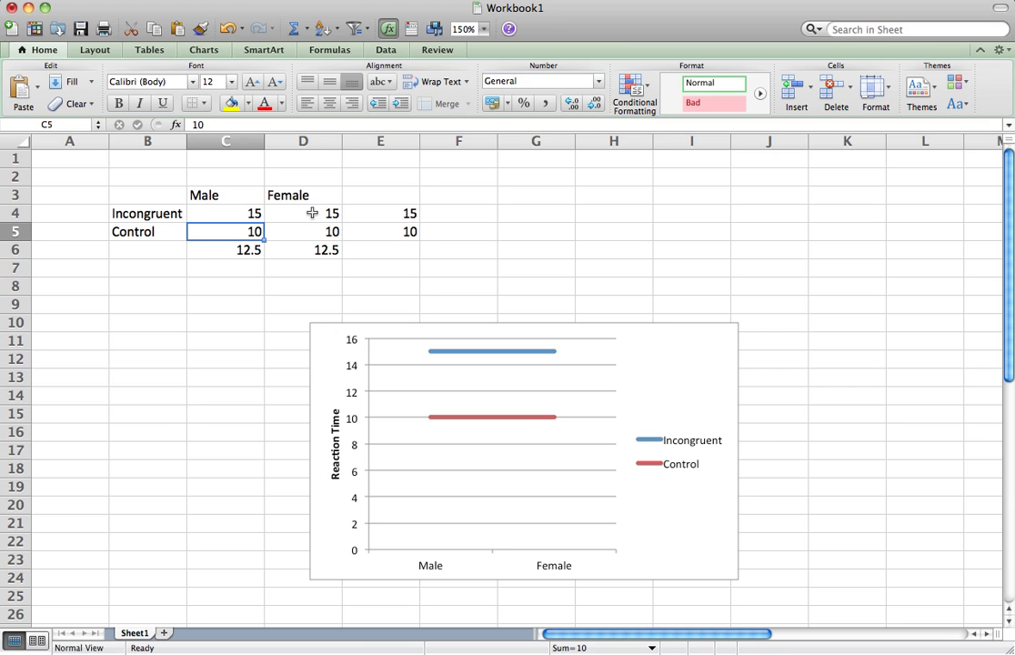
{"action": "key", "text": "Up"}
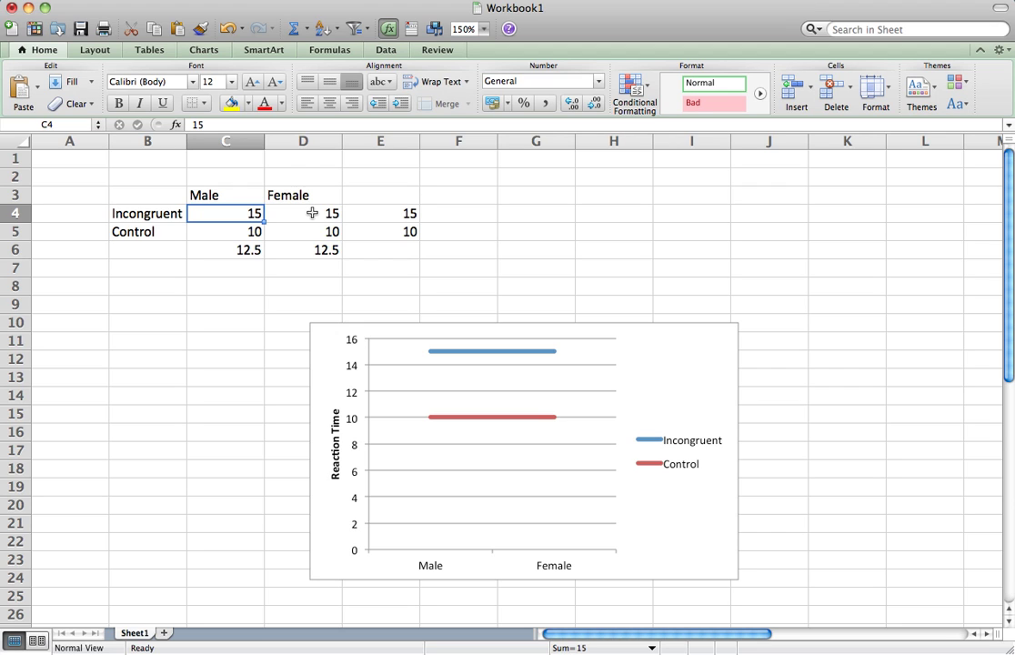
{"action": "key", "text": "Right"}
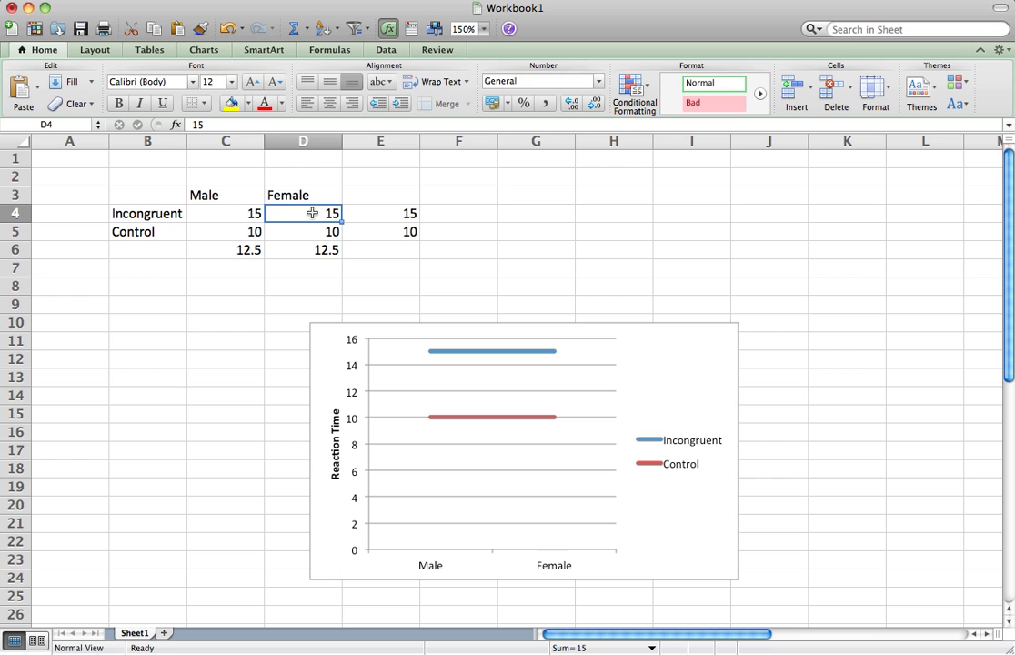
{"action": "type", "text": "13"}
{"action": "key", "text": "Return"}
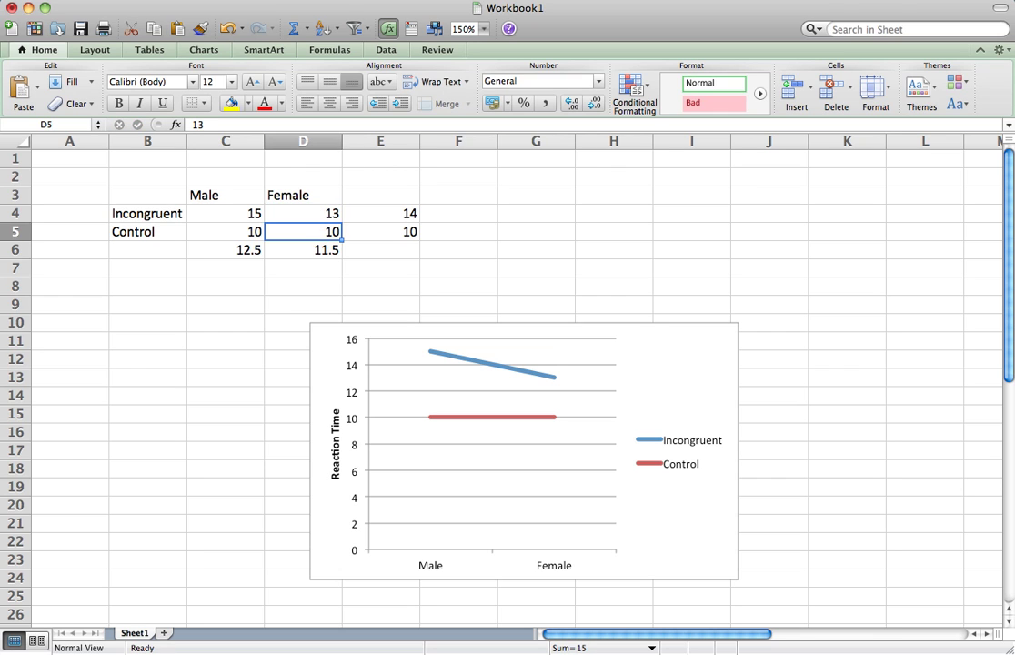
{"action": "type", "text": "8"}
{"action": "key", "text": "Return"}
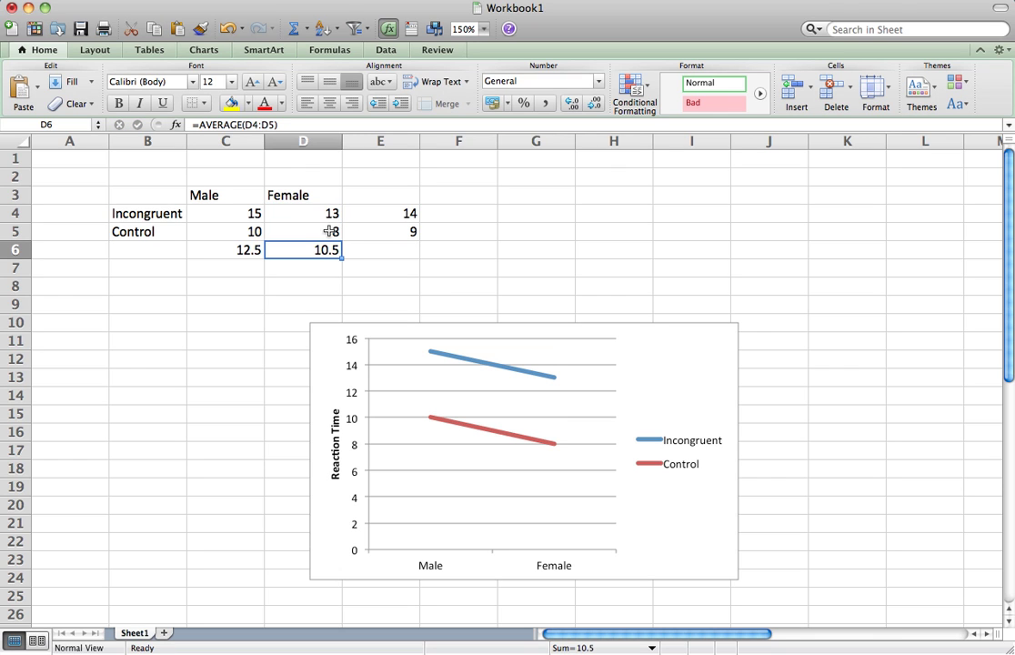
{"action": "left_click", "coordinate": [256, 269]}
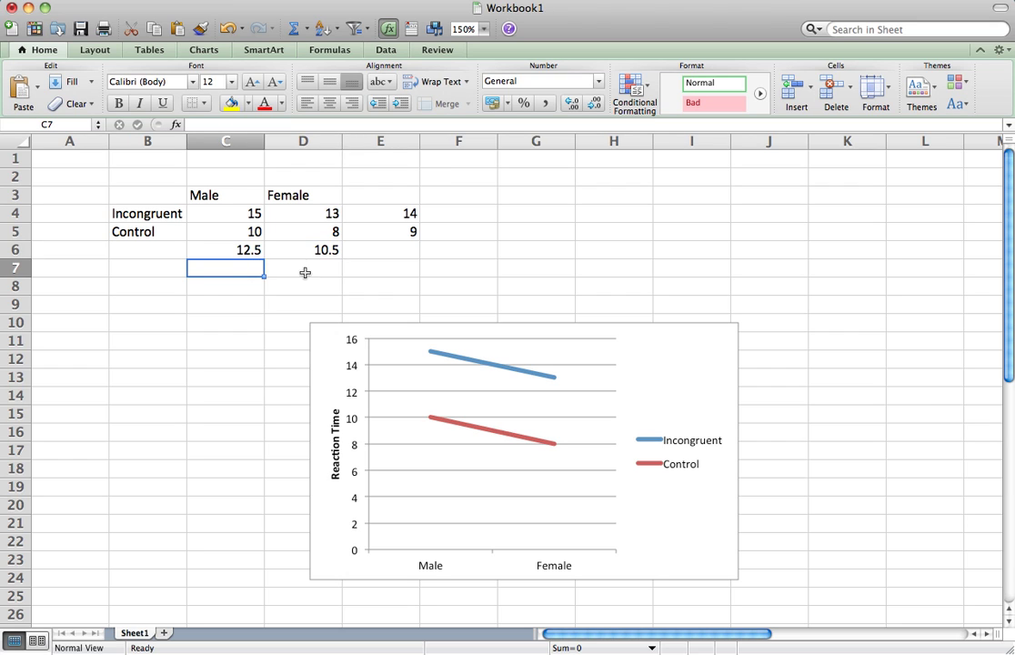
{"action": "mouse_move", "coordinate": [494, 368]}
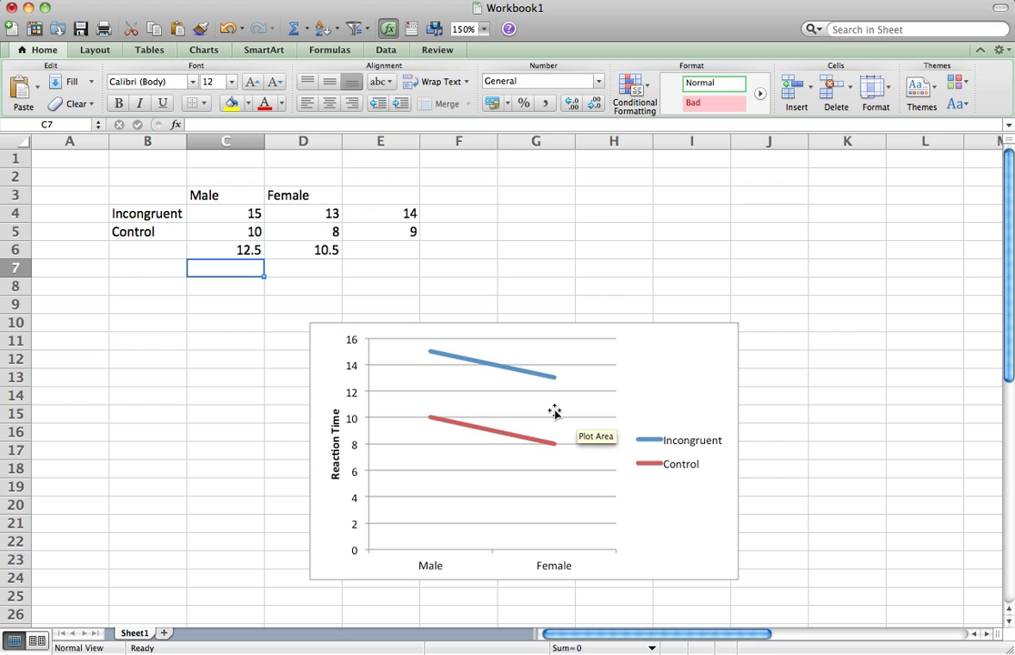
{"action": "mouse_move", "coordinate": [515, 373]}
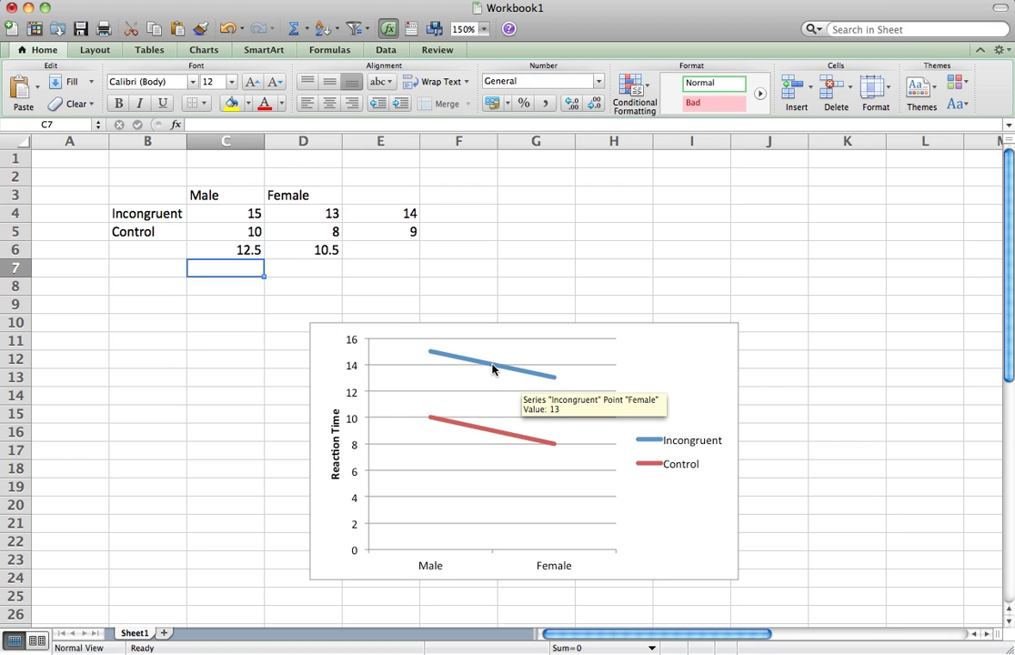
{"action": "mouse_move", "coordinate": [496, 434]}
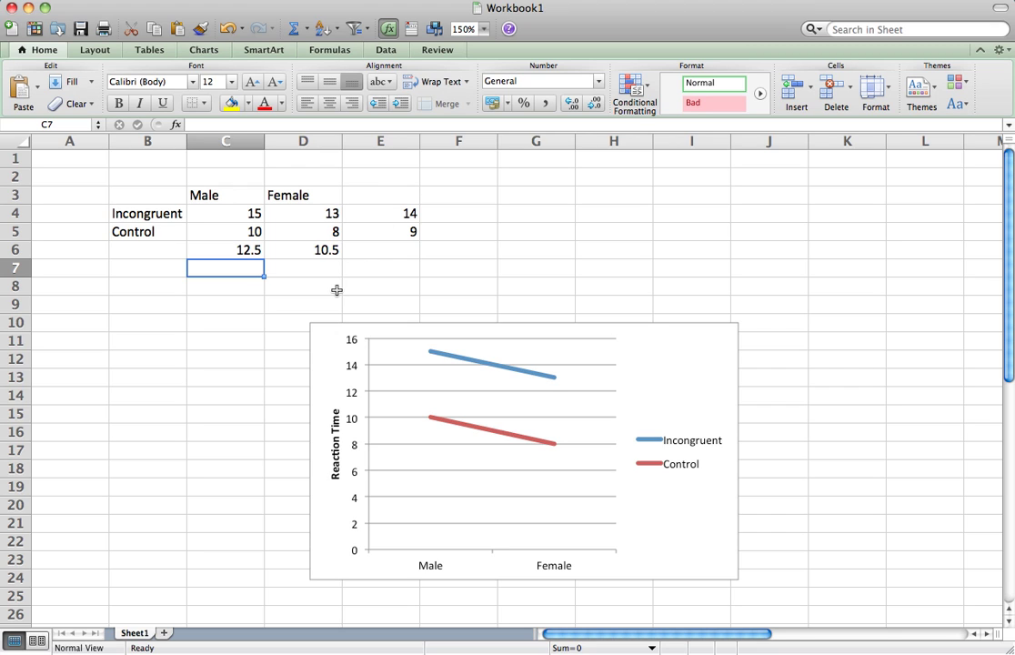
{"action": "left_click", "coordinate": [243, 297]}
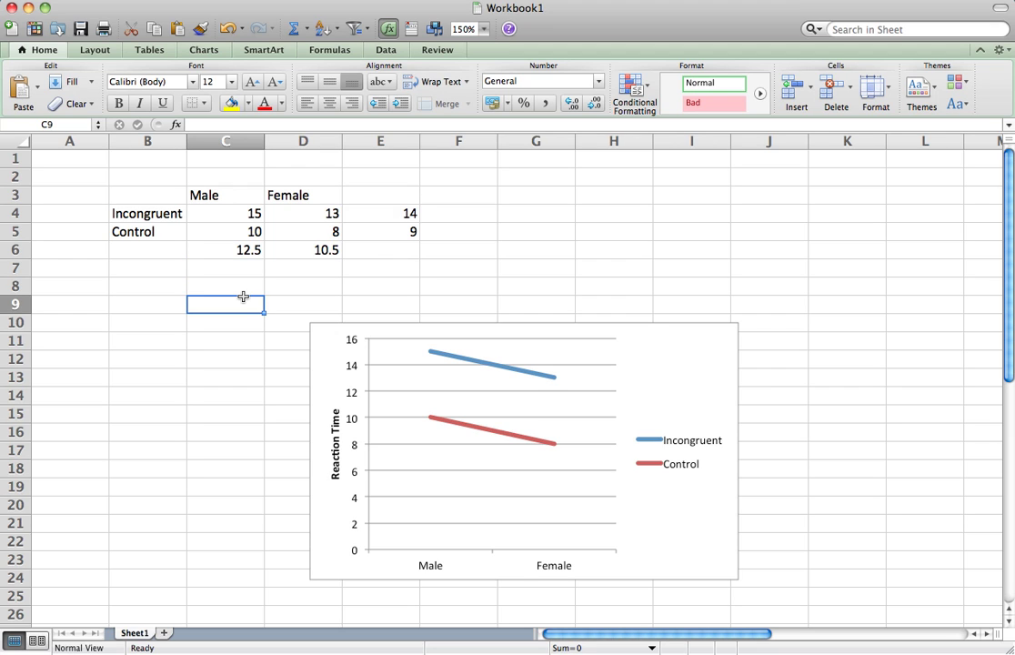